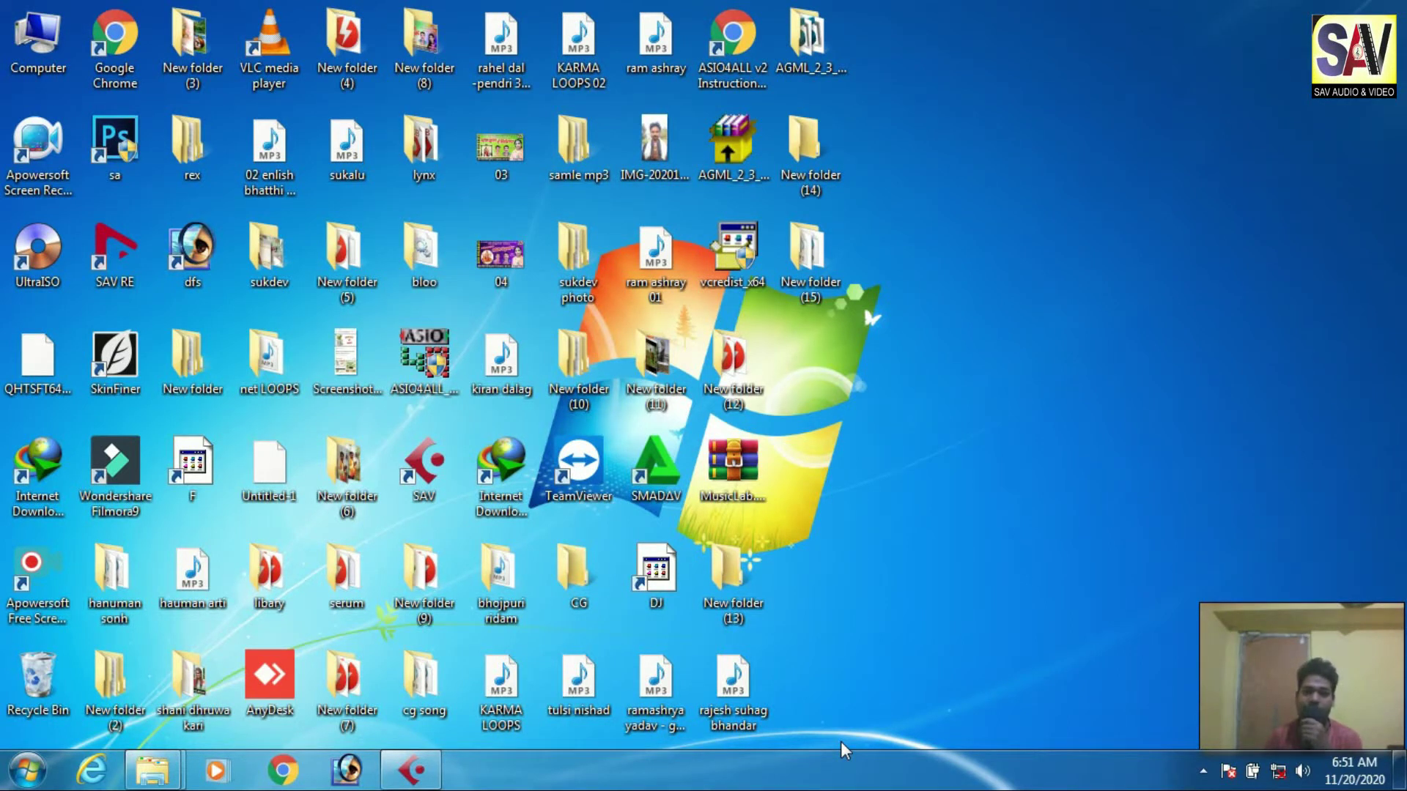
Switch to Cubase 5 and confirm ASIO DirectX Full Duplex Driver as the ASIO driver in the device setup.
click(392, 775)
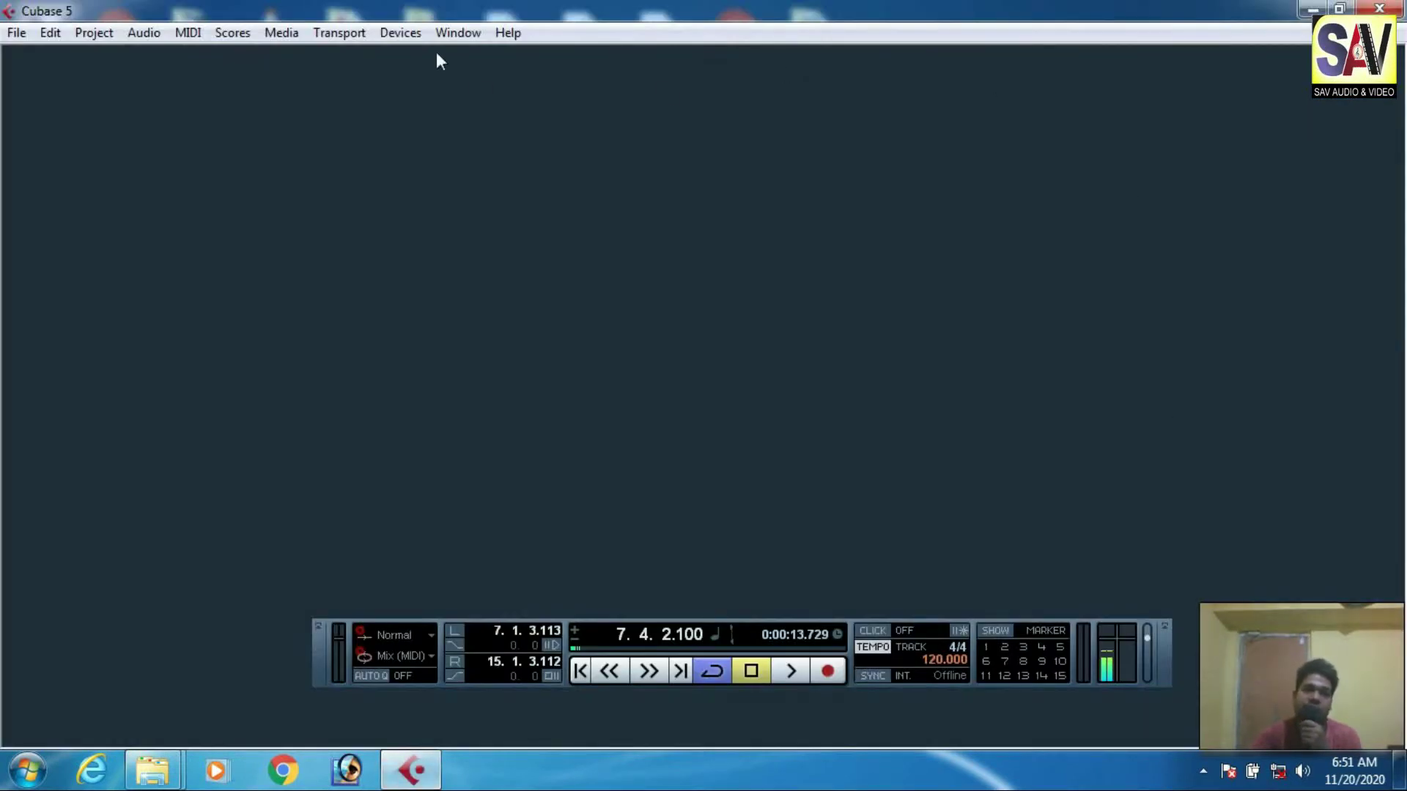
click(406, 32)
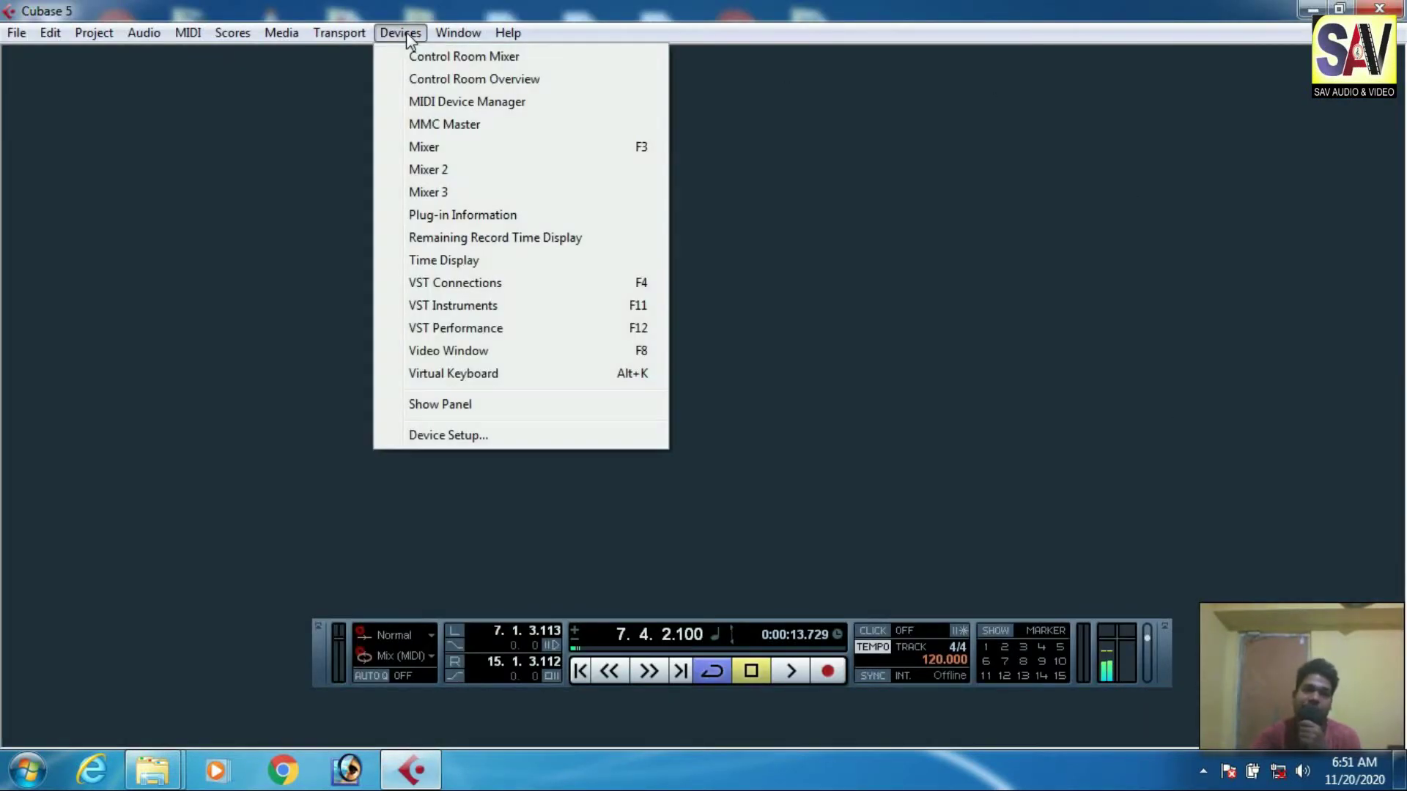
click(448, 440)
click(741, 125)
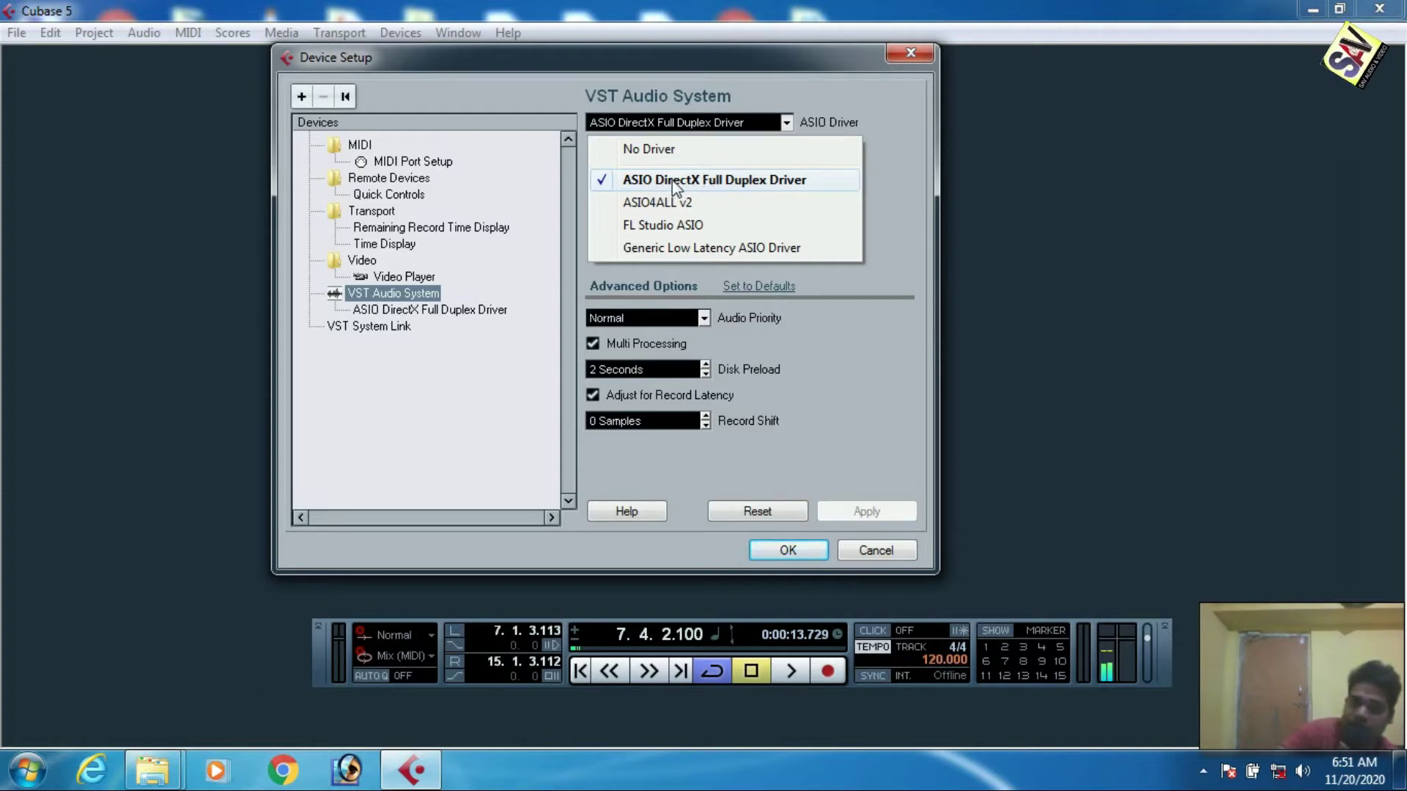
click(785, 557)
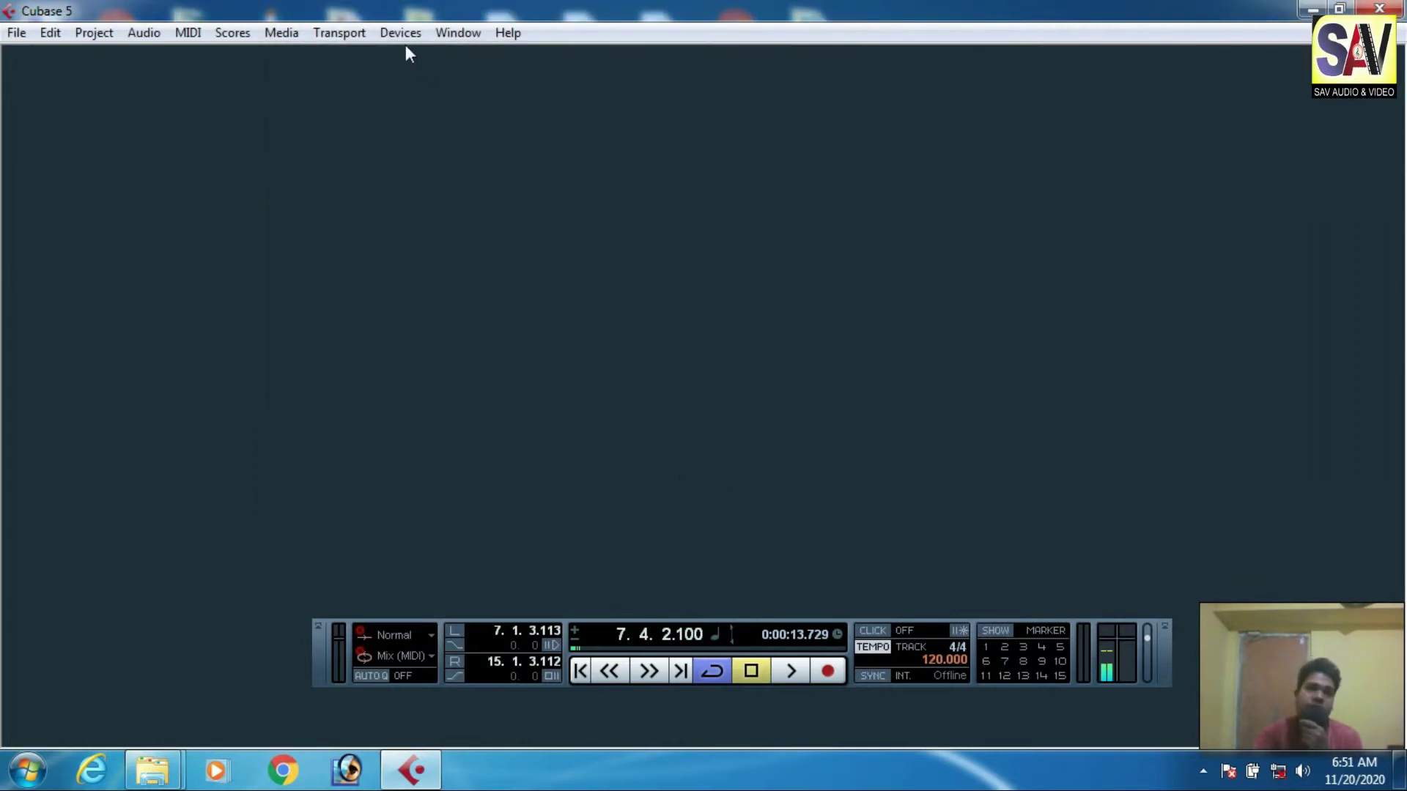
In VST Connections, replace the Stereo In input bus with a single mono input bus.
click(401, 33)
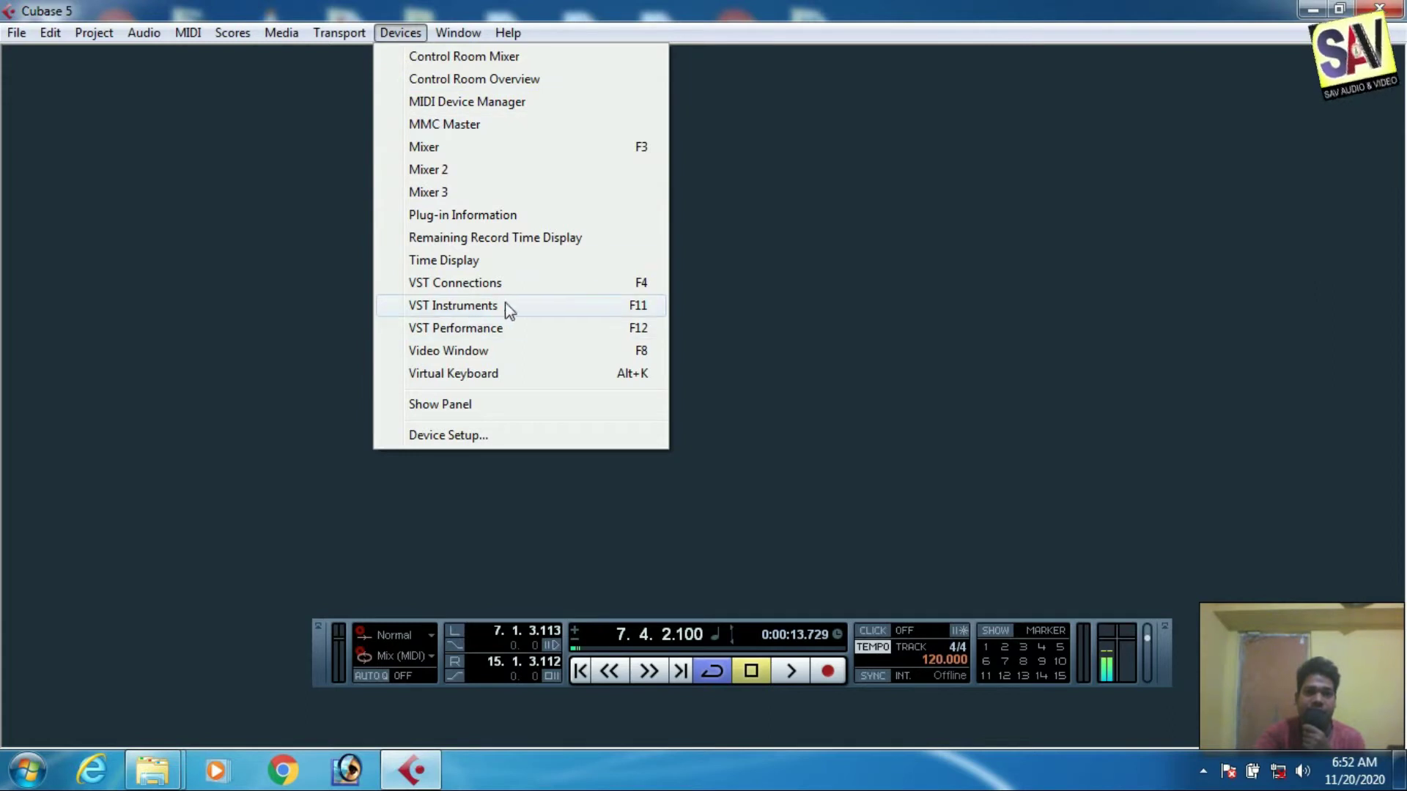
click(473, 292)
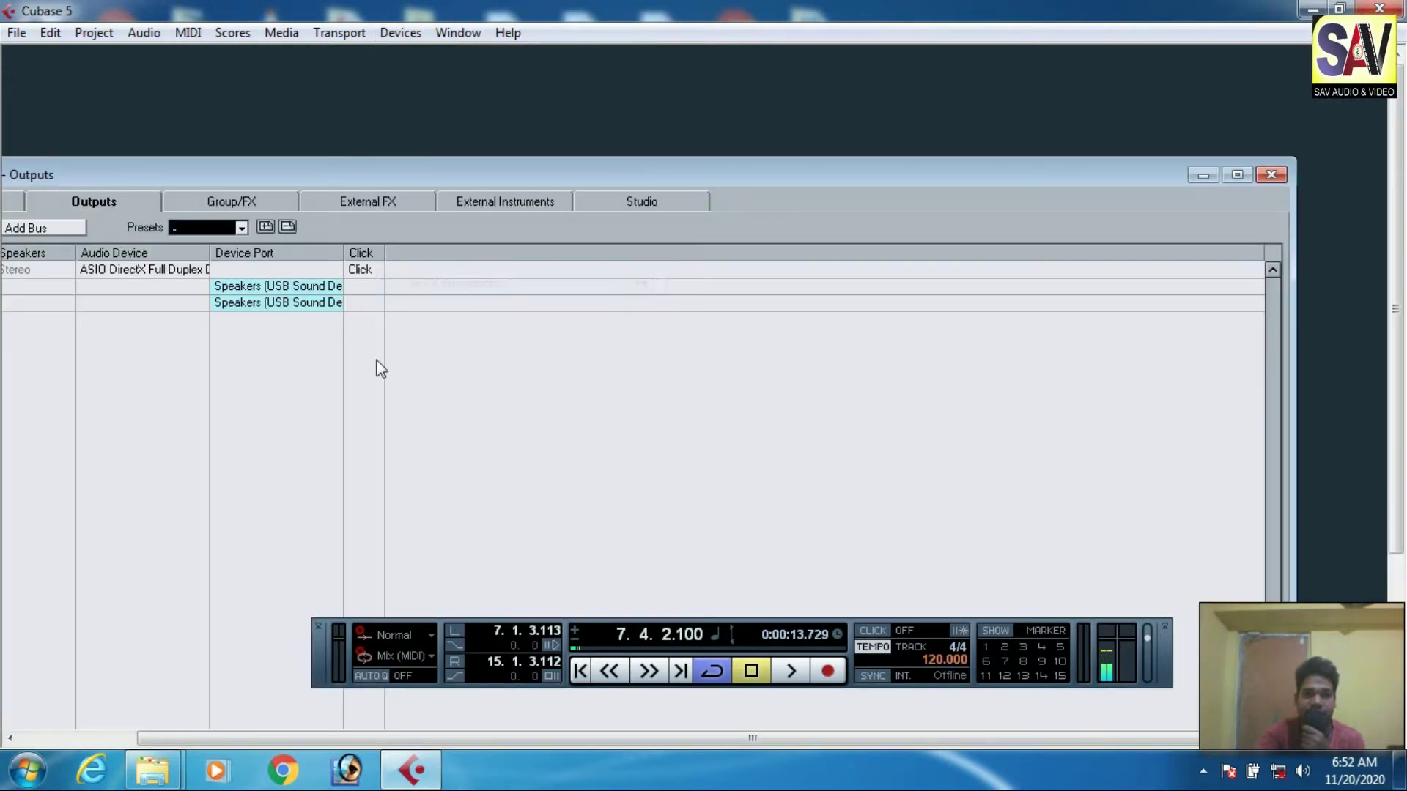
drag(608, 175, 842, 125)
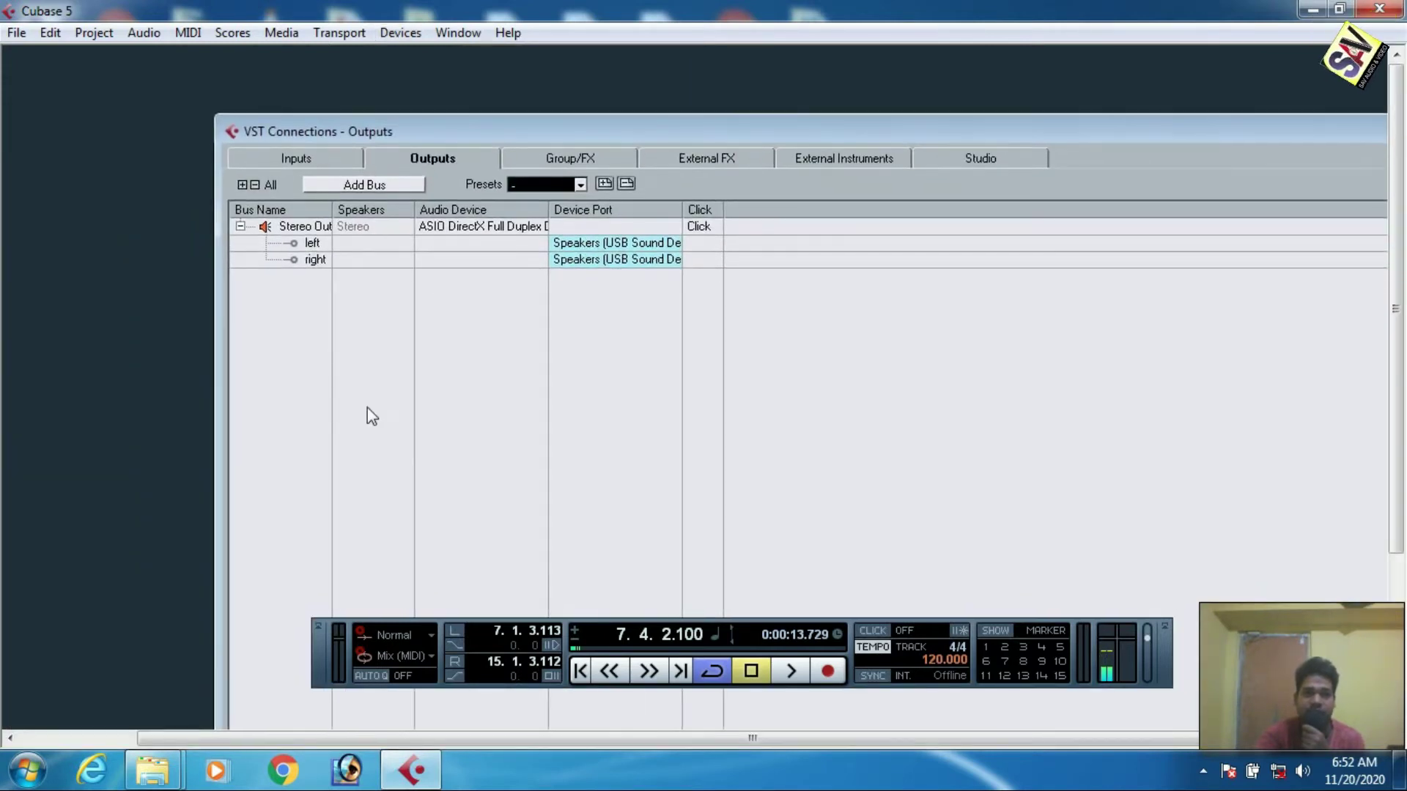
click(296, 159)
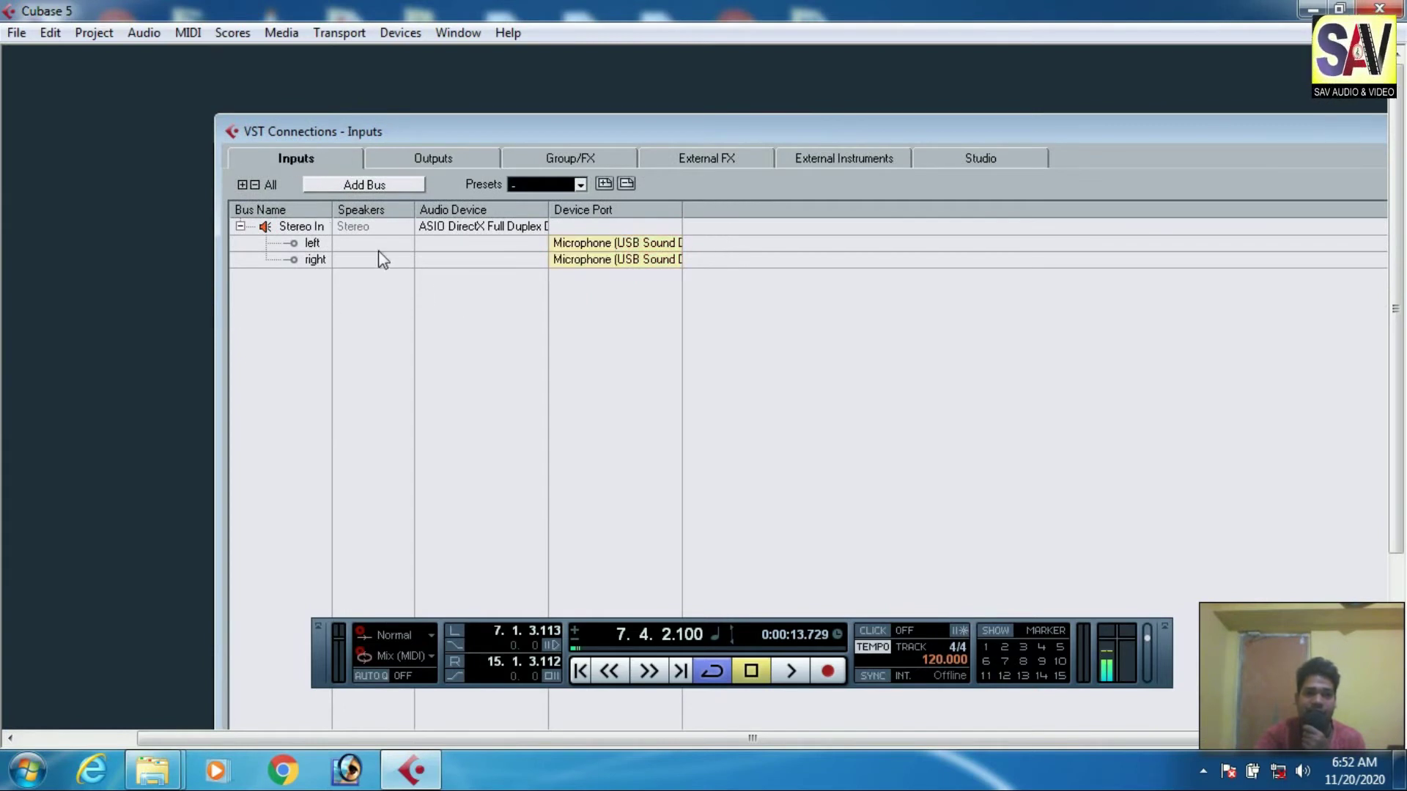
right_click(291, 233)
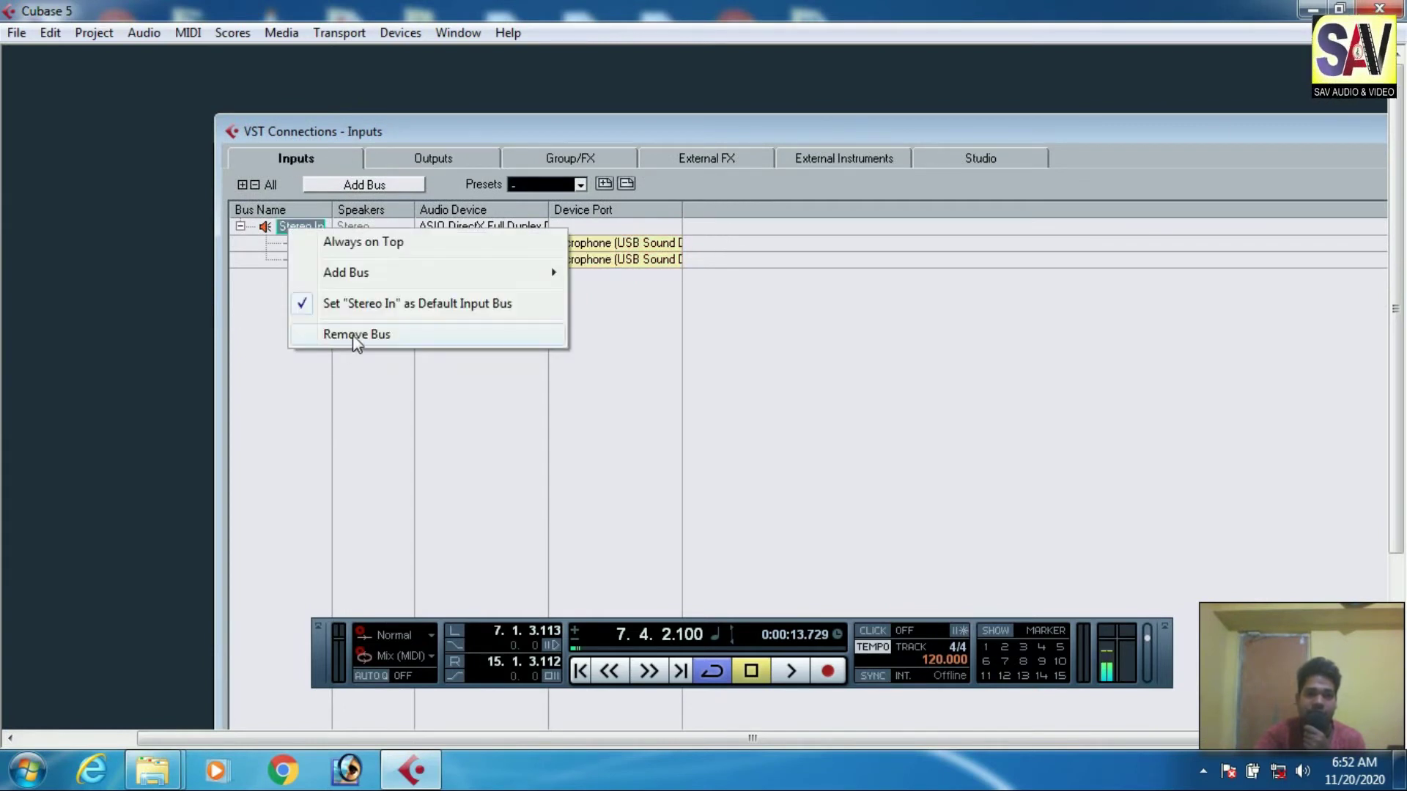
click(355, 335)
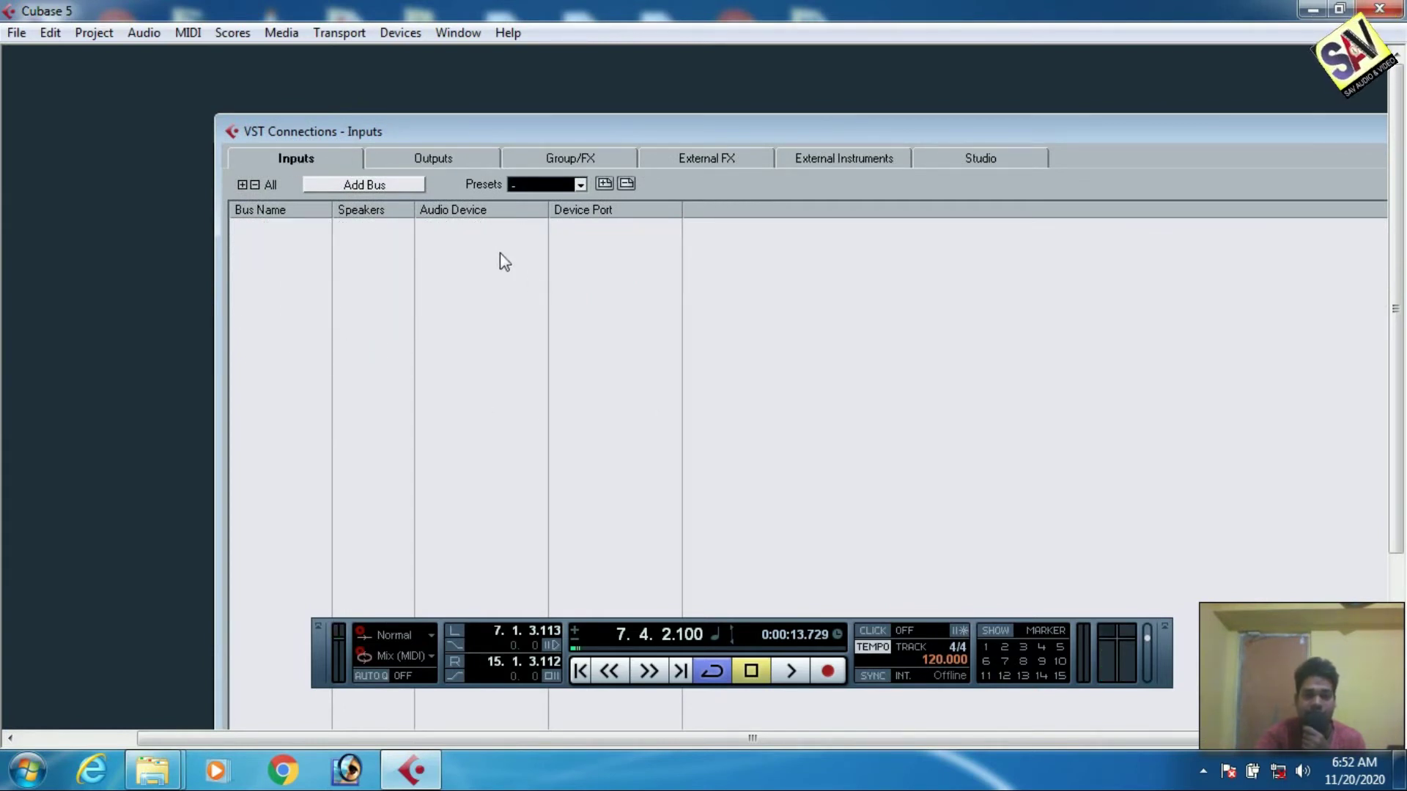
click(375, 188)
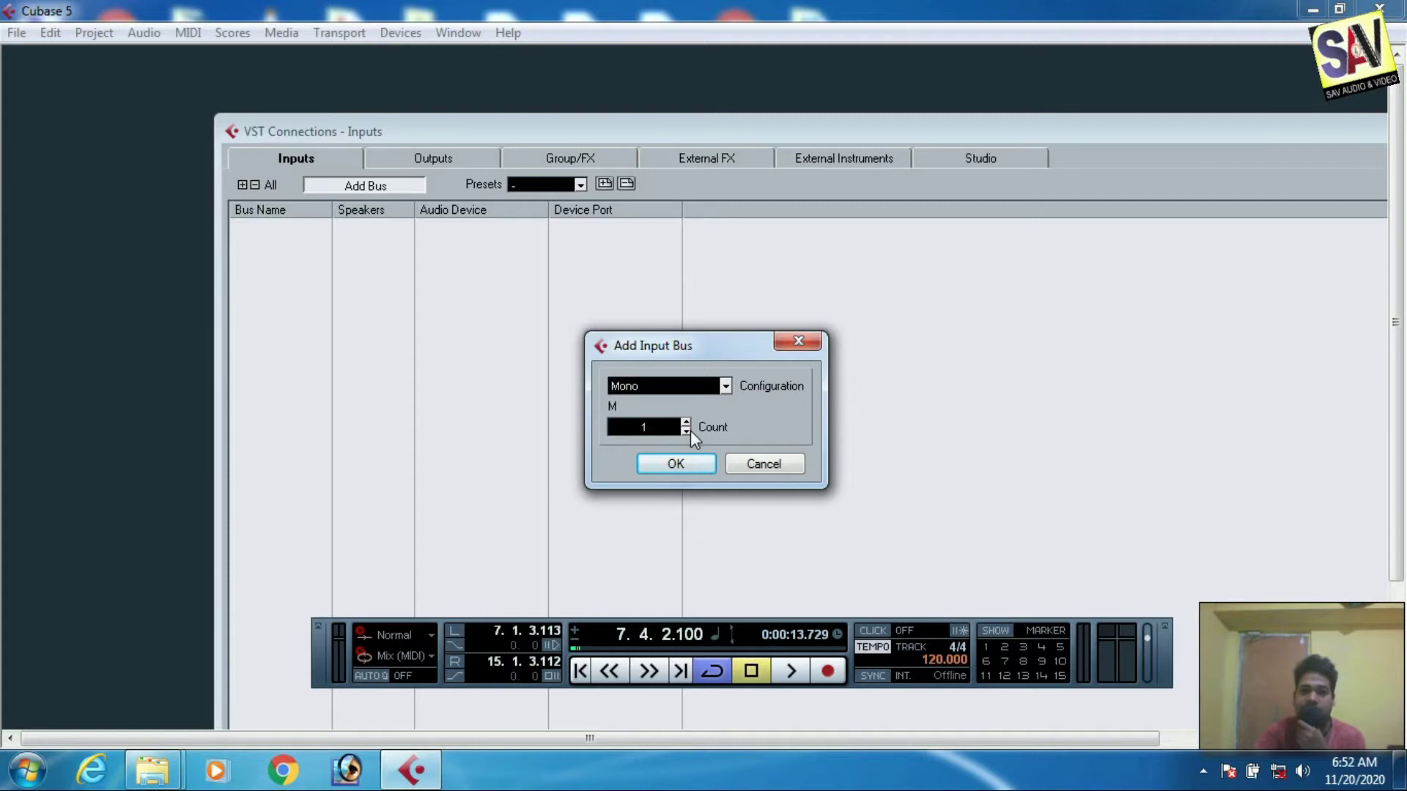
click(674, 465)
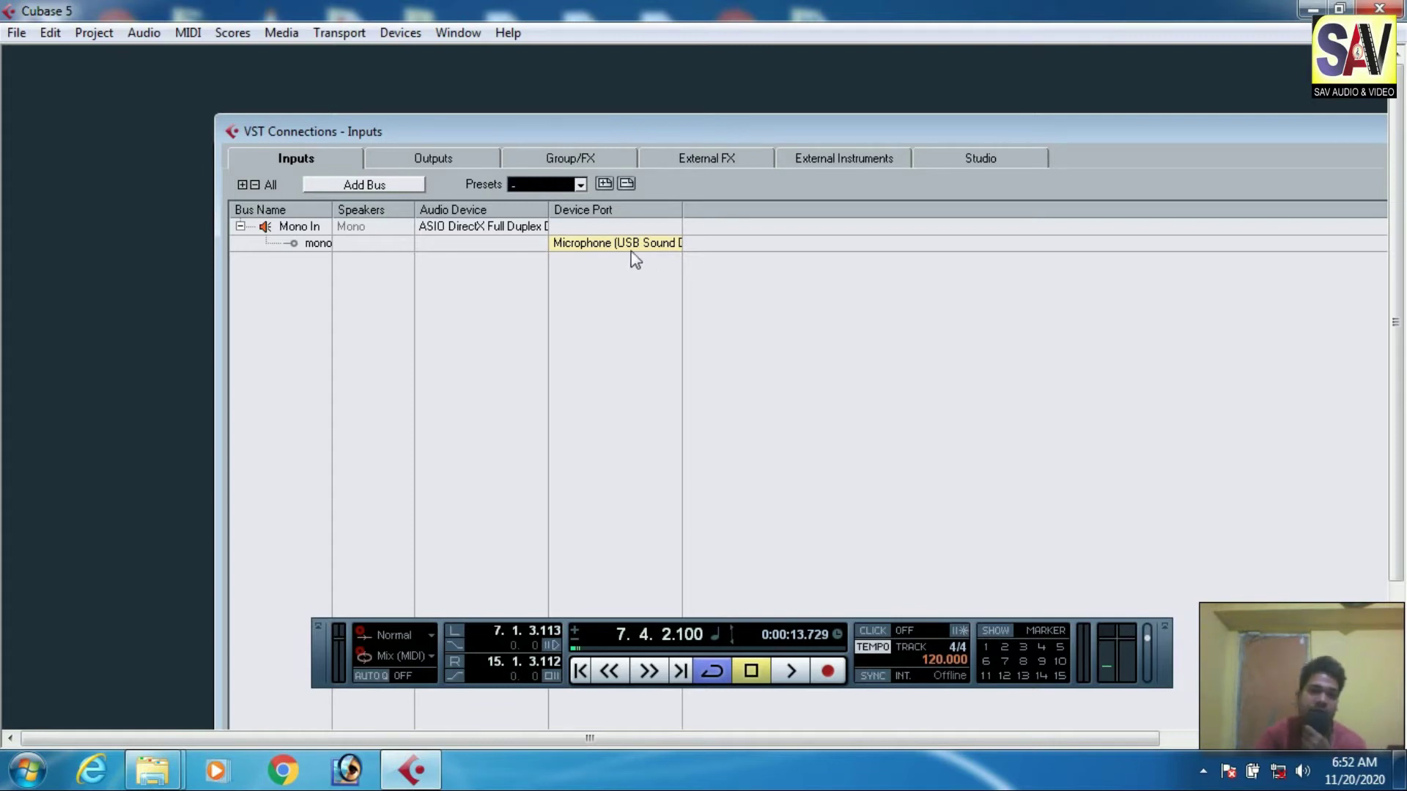
Remove the Stereo Out bus from the VST Connections outputs.
click(441, 160)
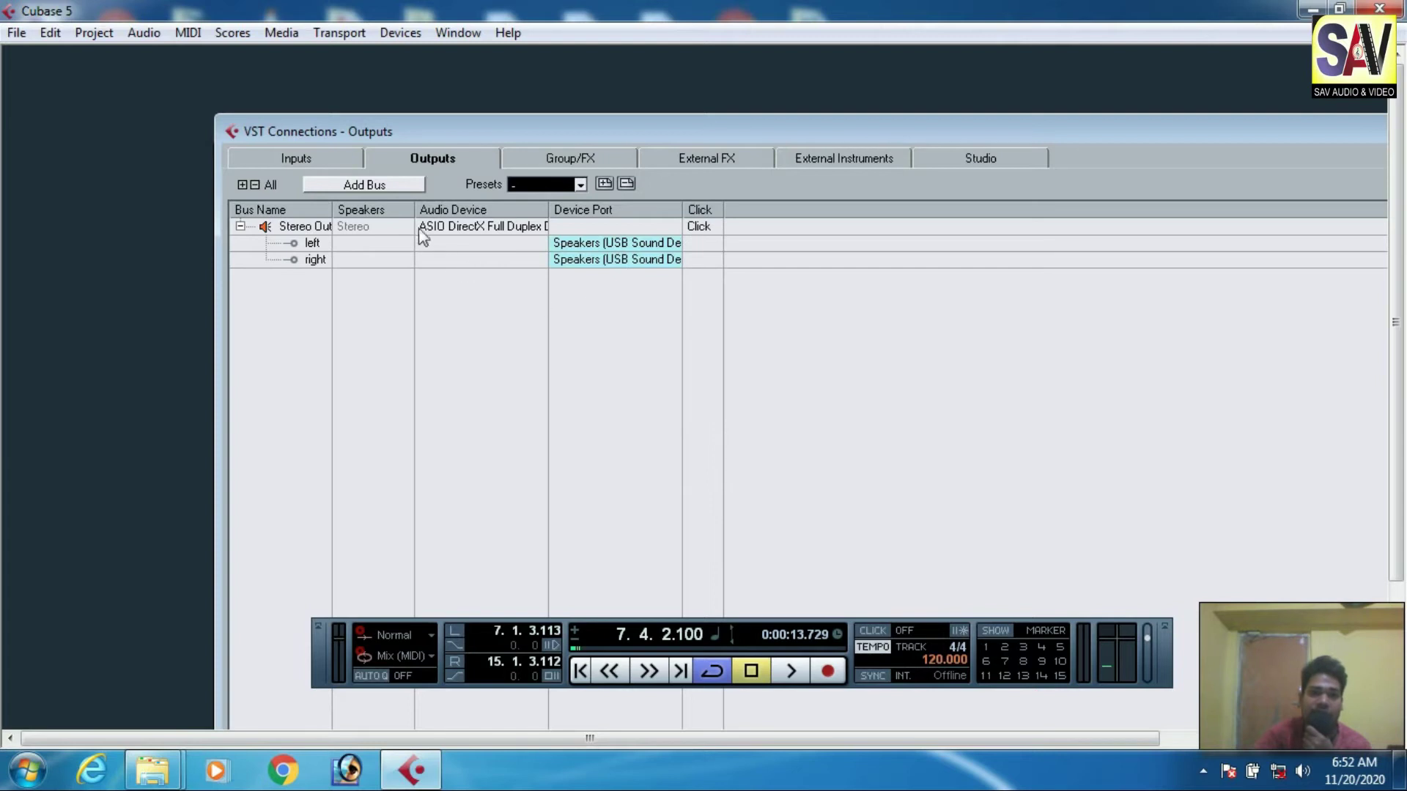
click(381, 186)
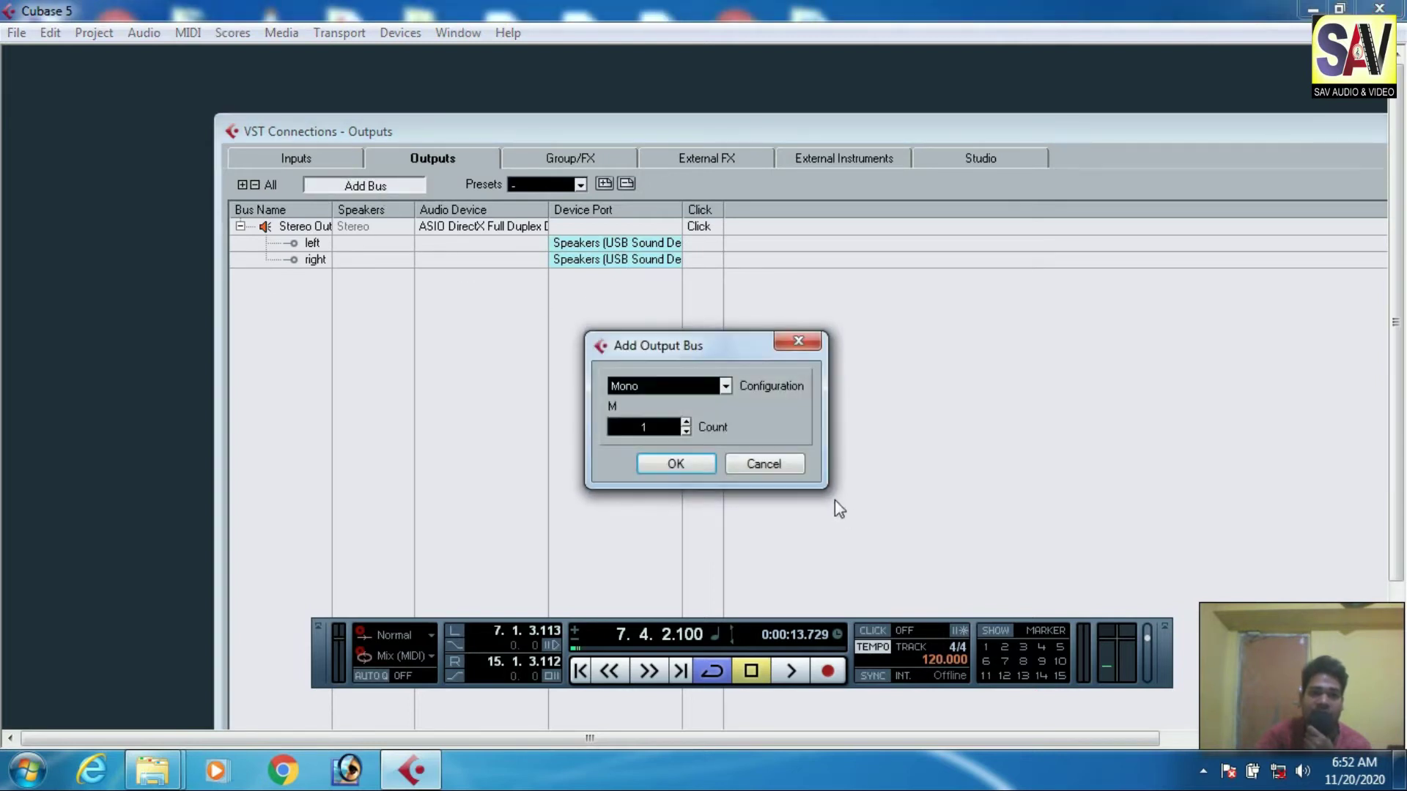
click(766, 459)
click(286, 225)
right_click(286, 225)
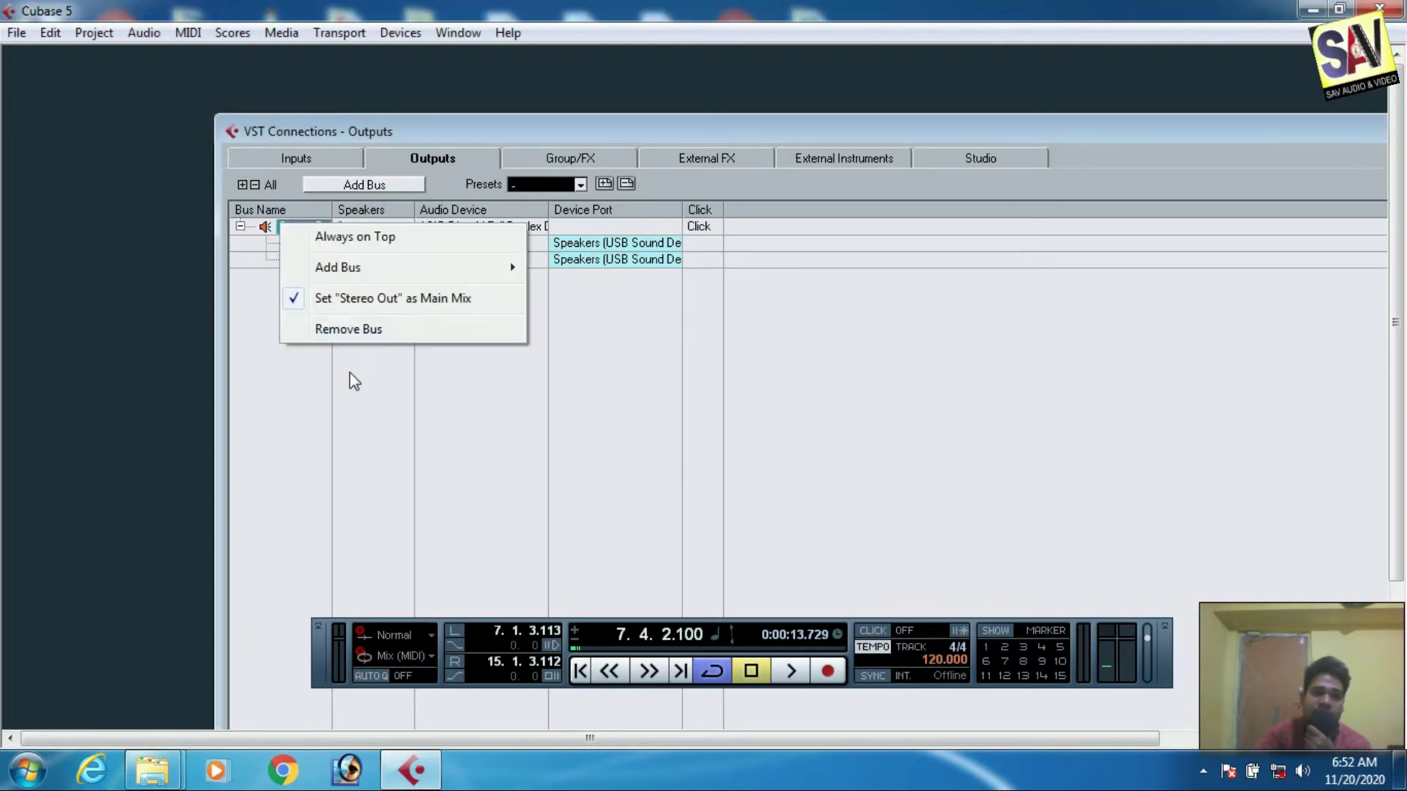
click(359, 327)
click(662, 452)
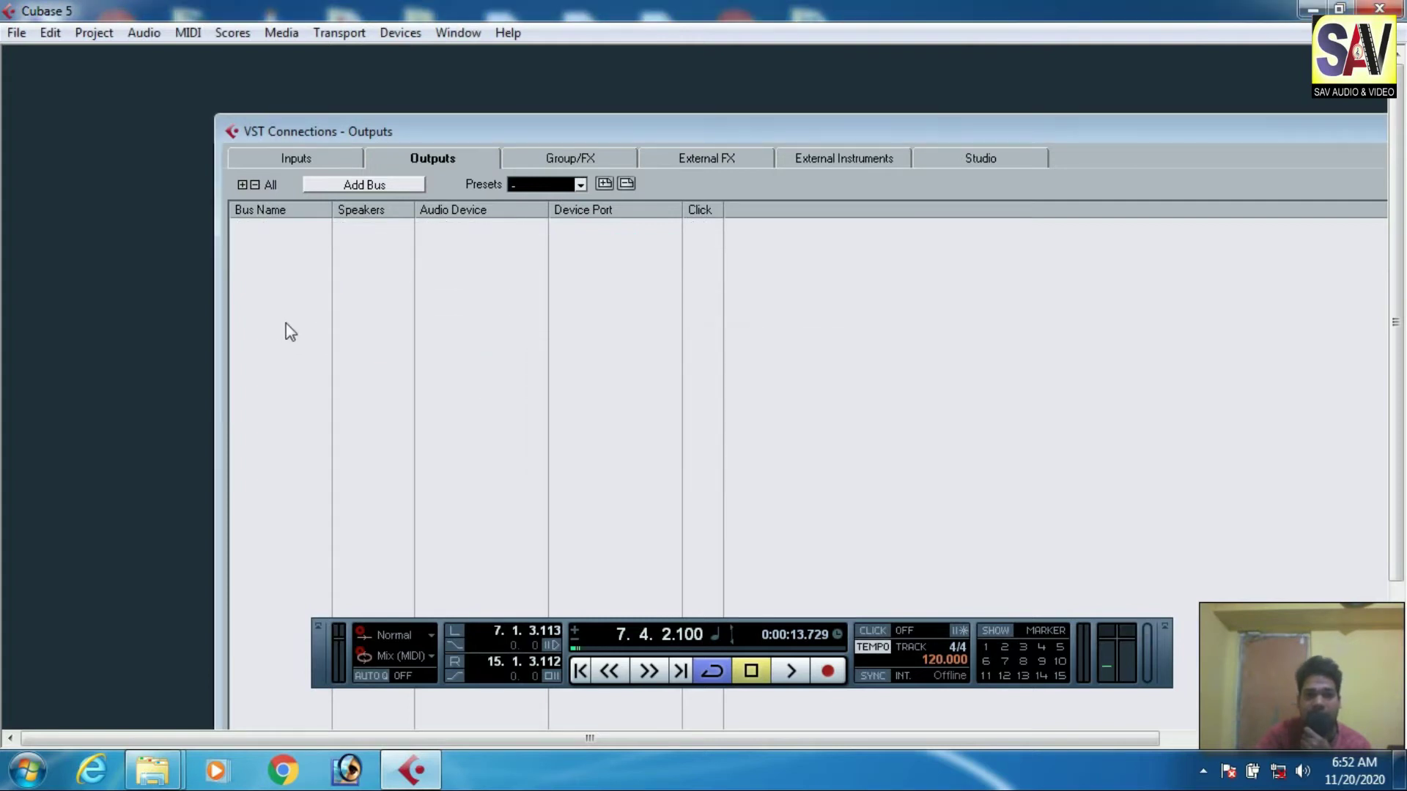
Add one output bus with the Stereo configuration in VST Connections.
click(383, 189)
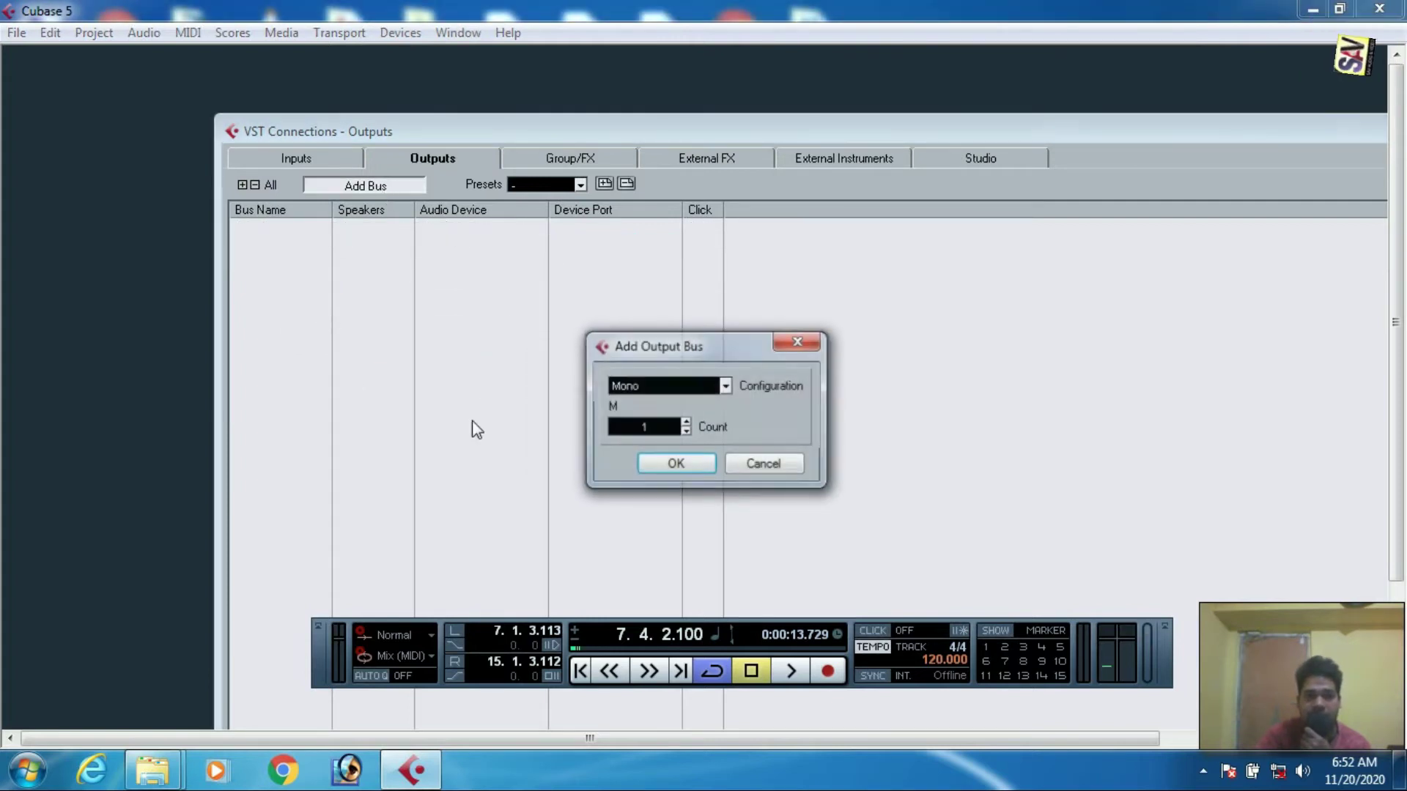
click(696, 383)
click(671, 436)
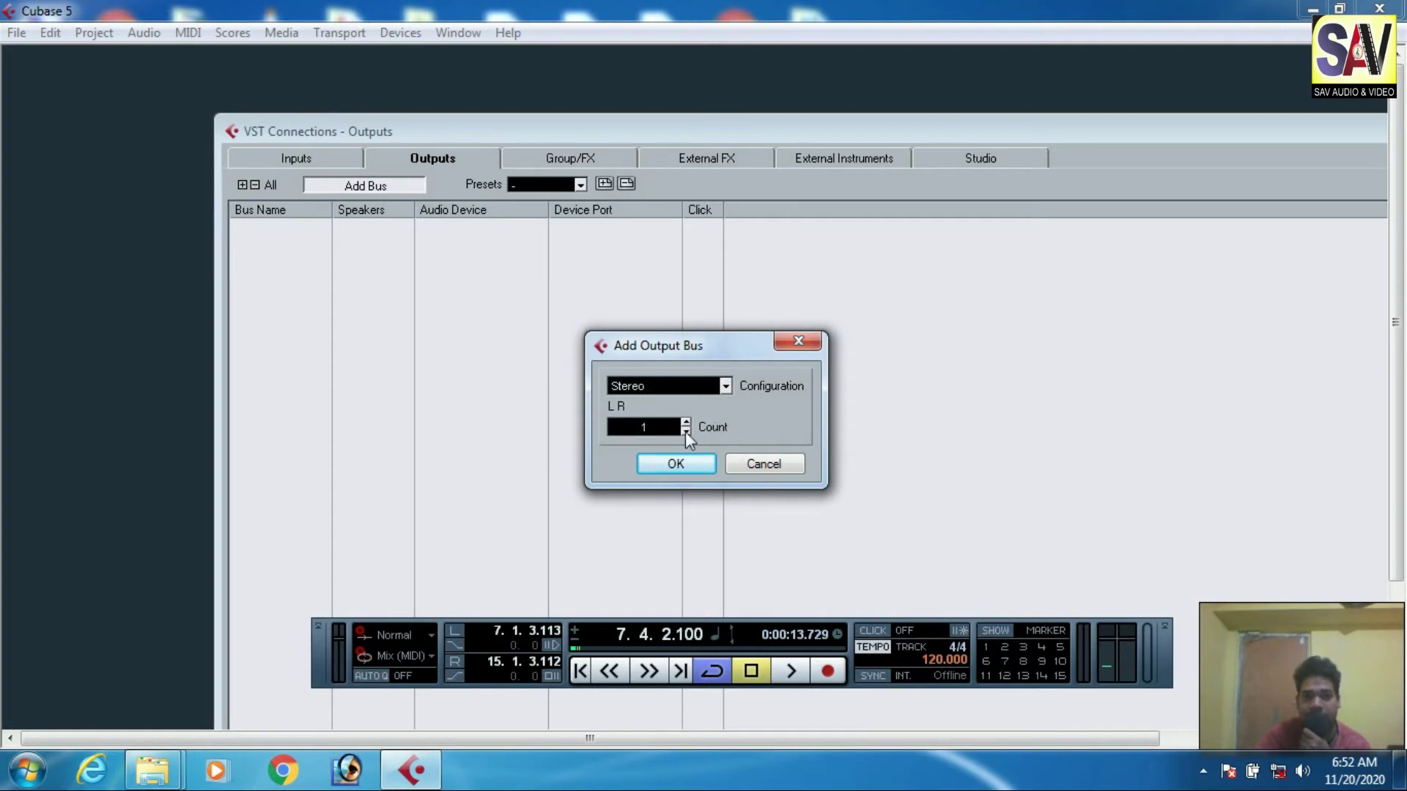
click(675, 463)
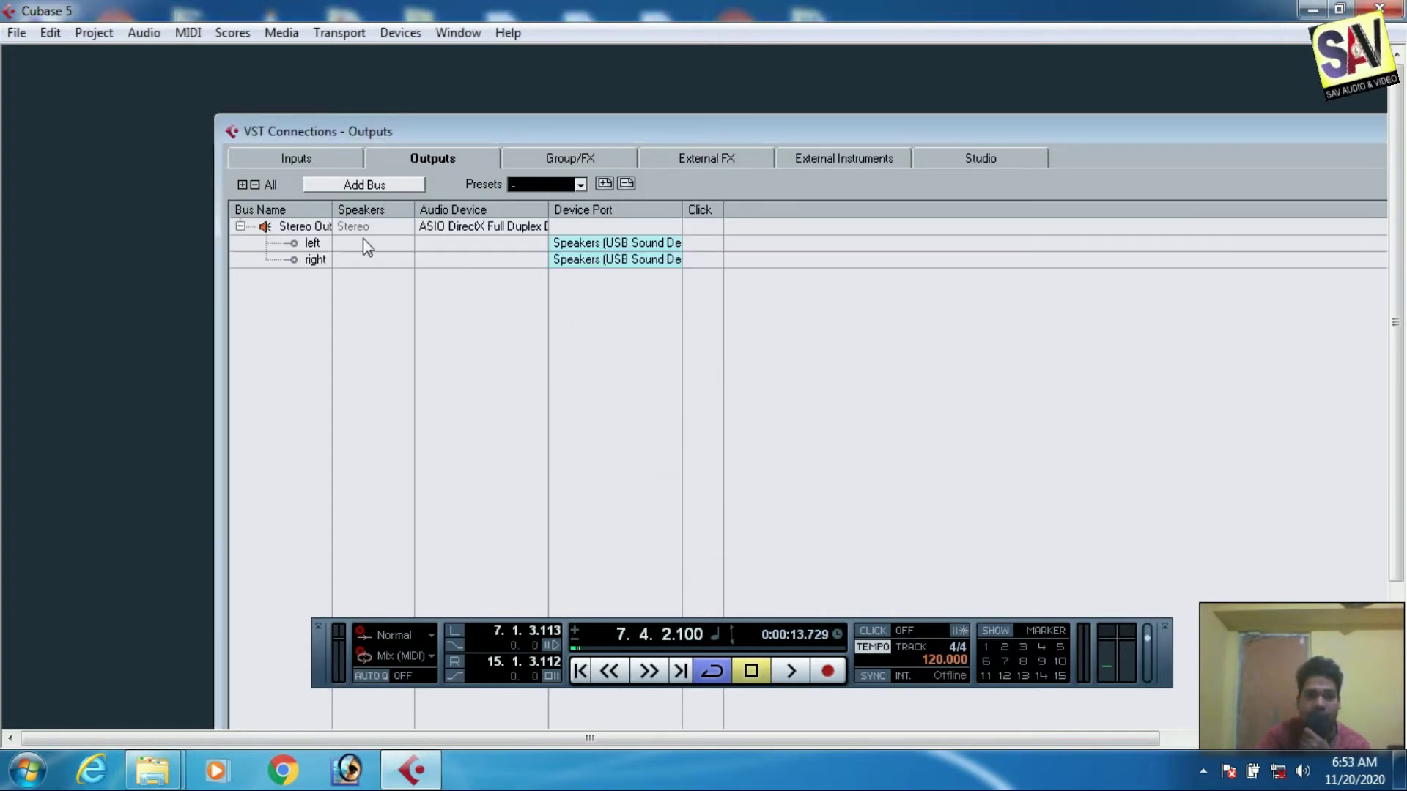
Review the input and output buses and their device ports, and close VST Connections.
click(305, 166)
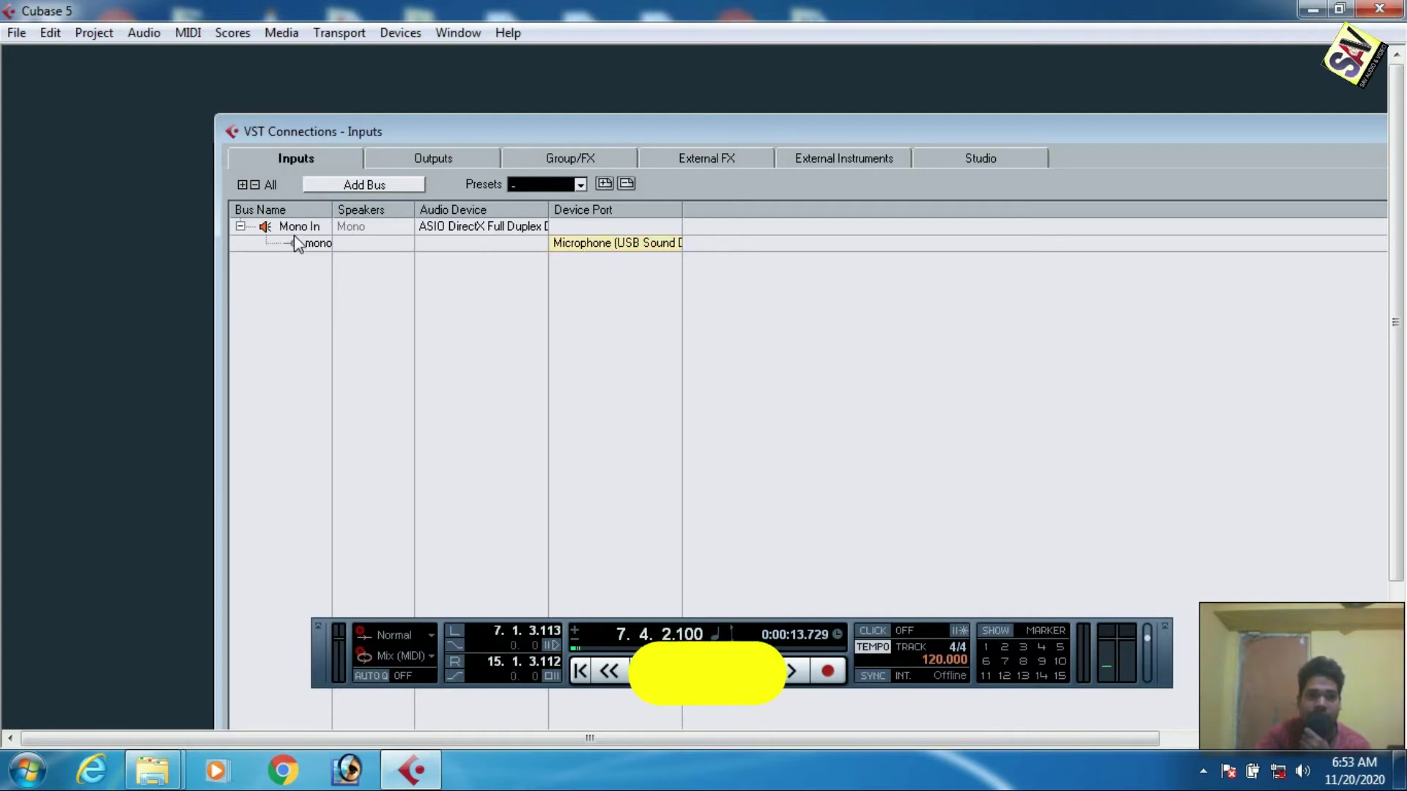
click(443, 161)
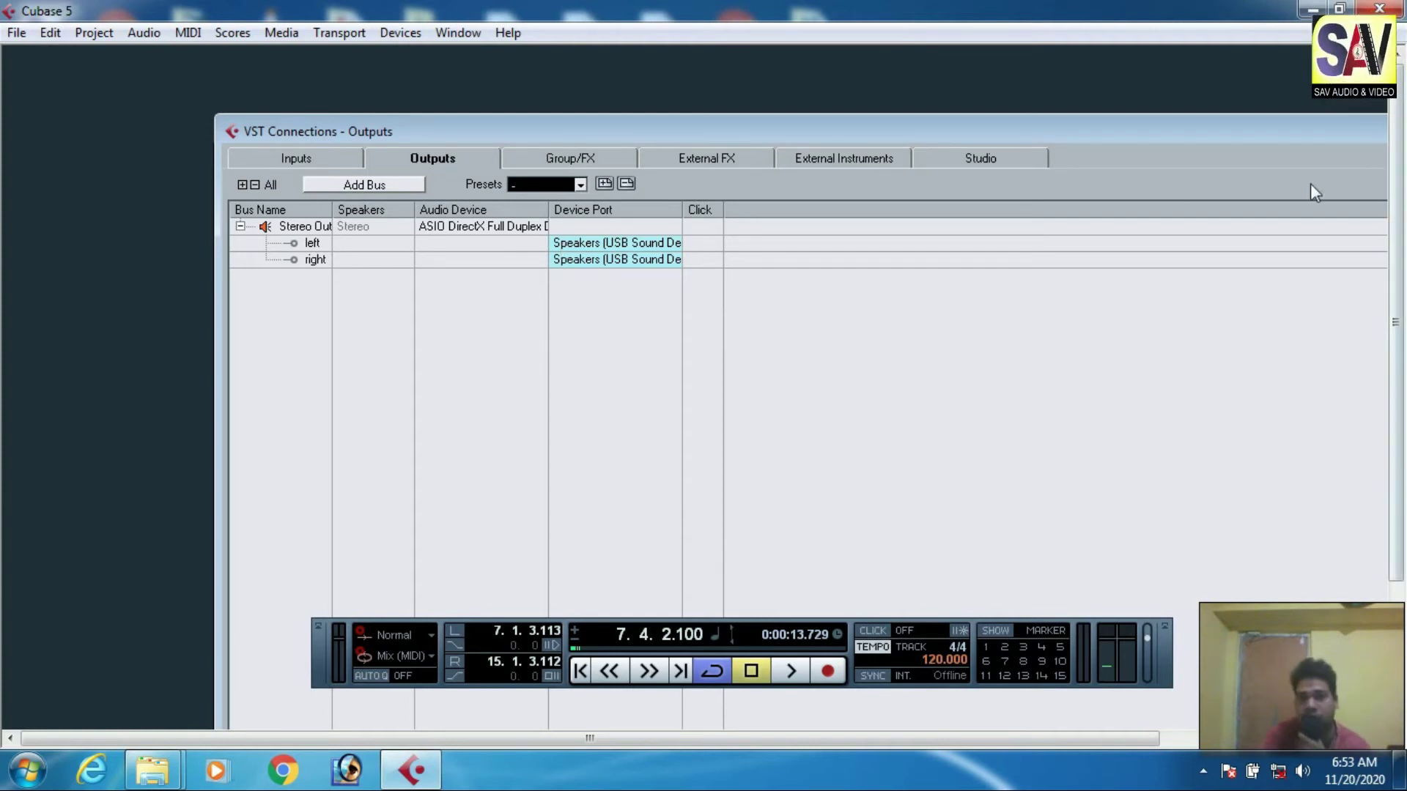
drag(1255, 133, 1064, 92)
drag(1295, 89, 1169, 108)
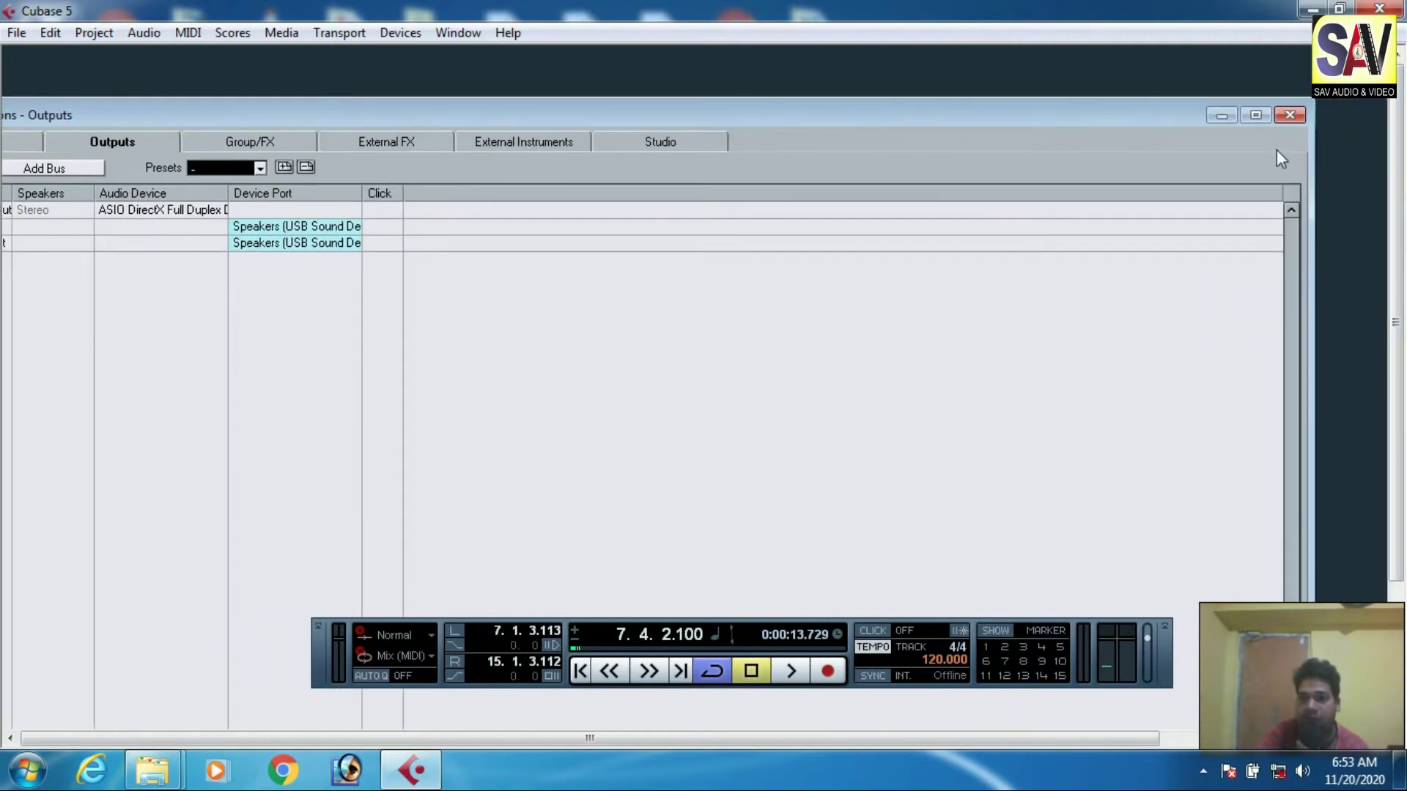
click(1283, 122)
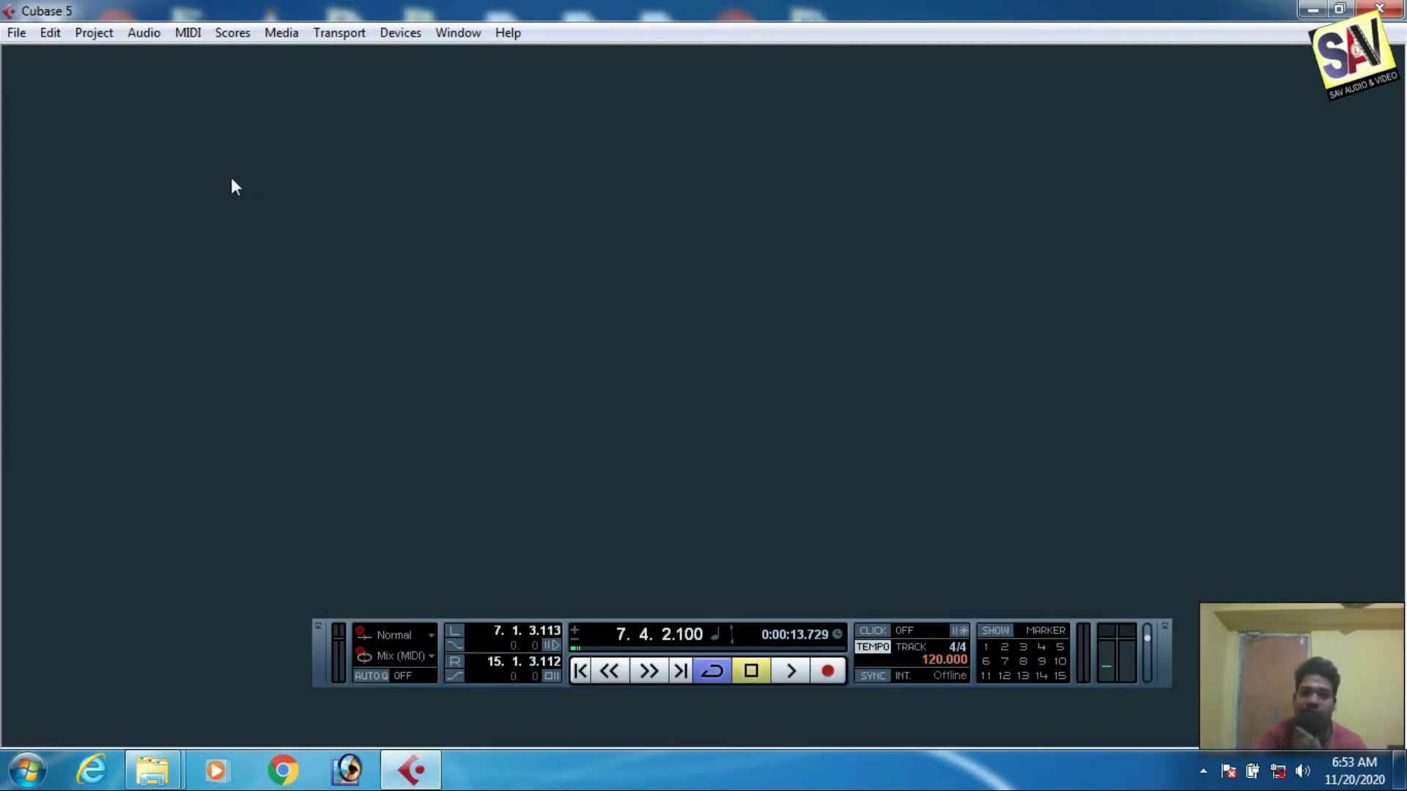
click(15, 33)
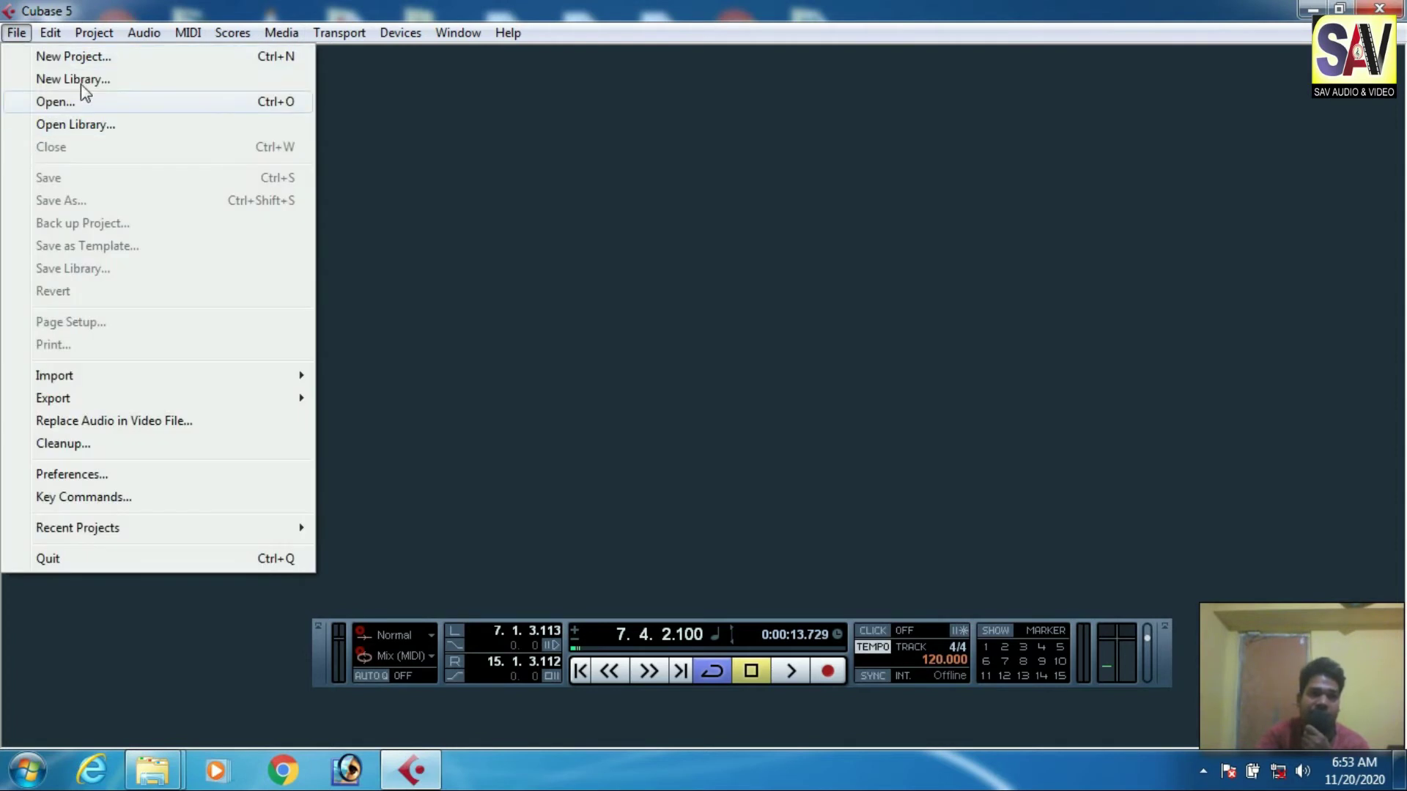
click(93, 61)
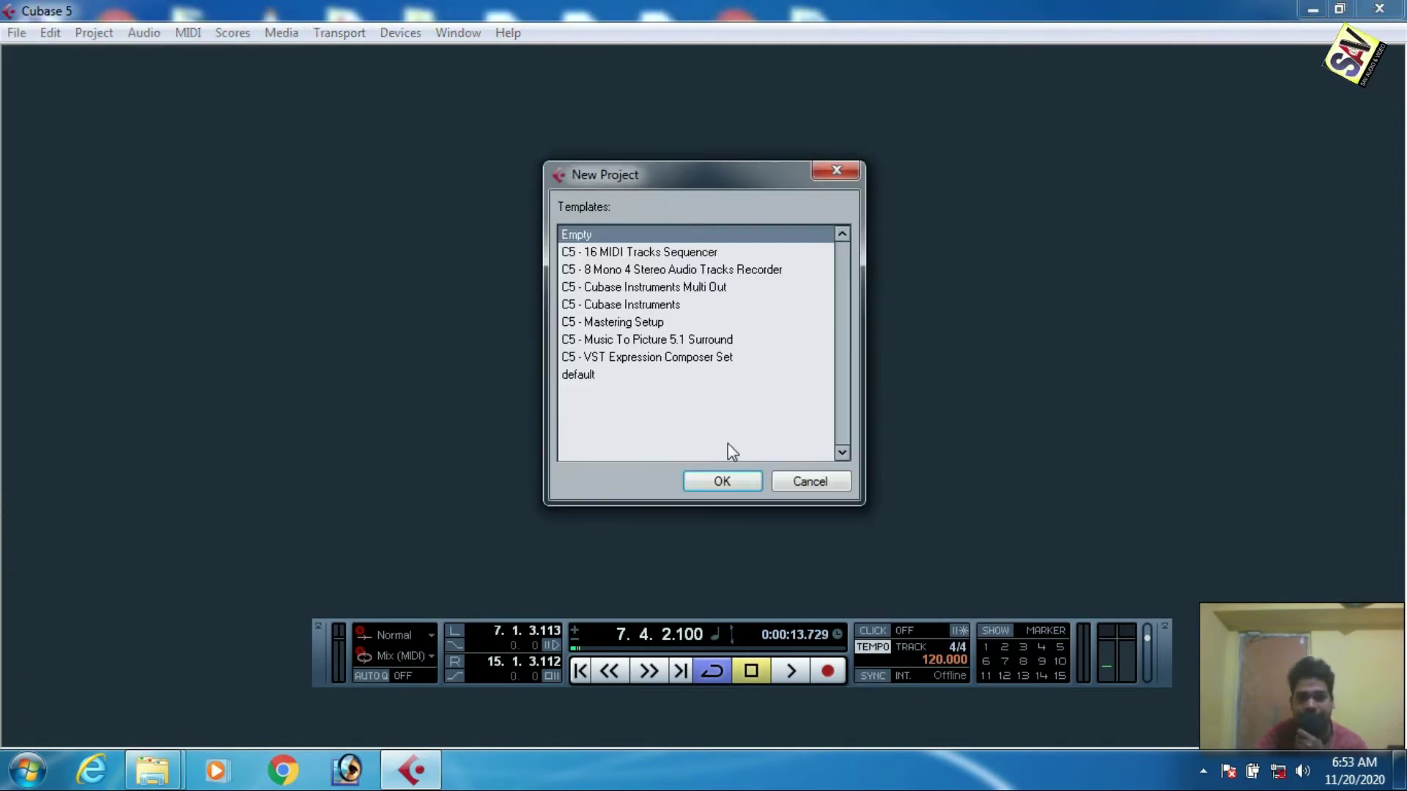
click(722, 482)
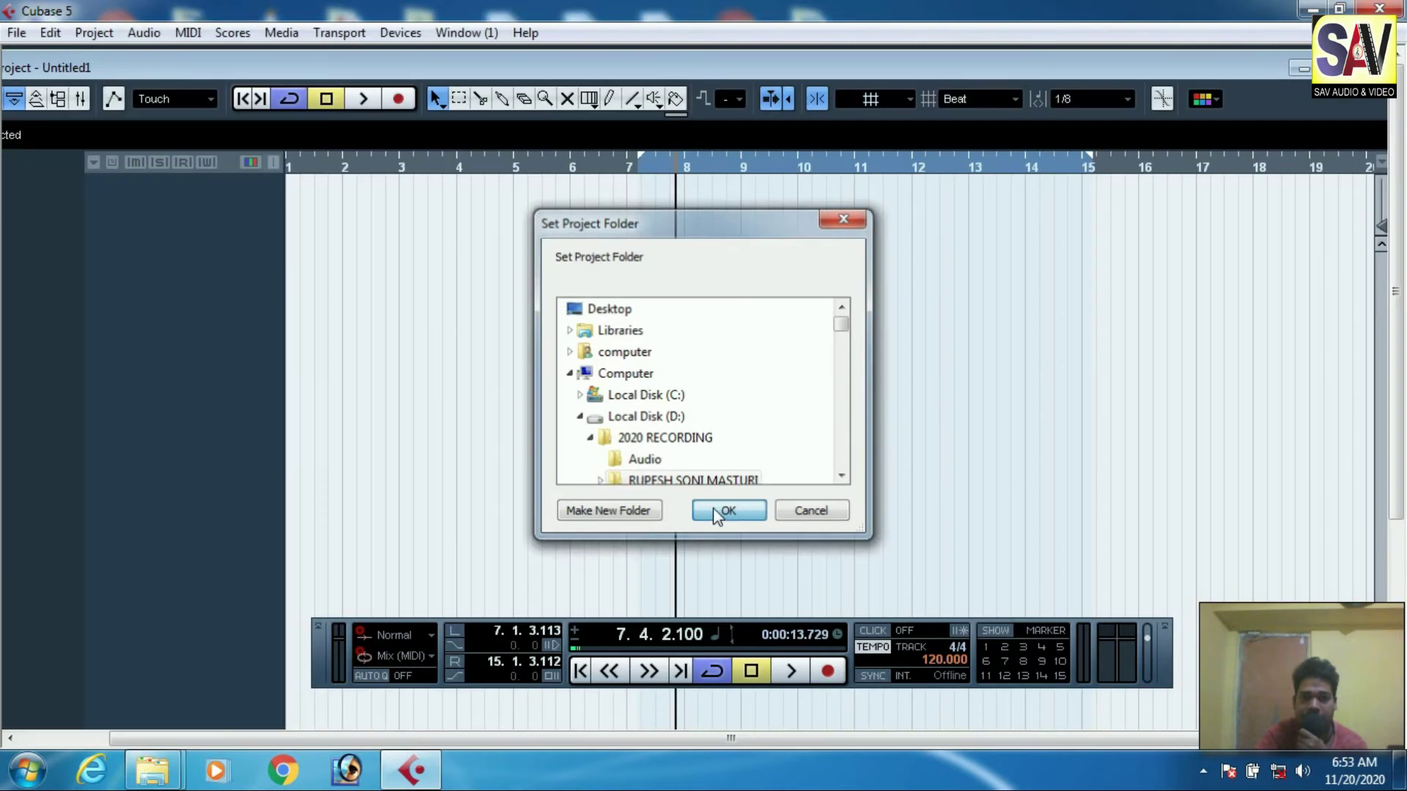
click(721, 512)
double_click(513, 72)
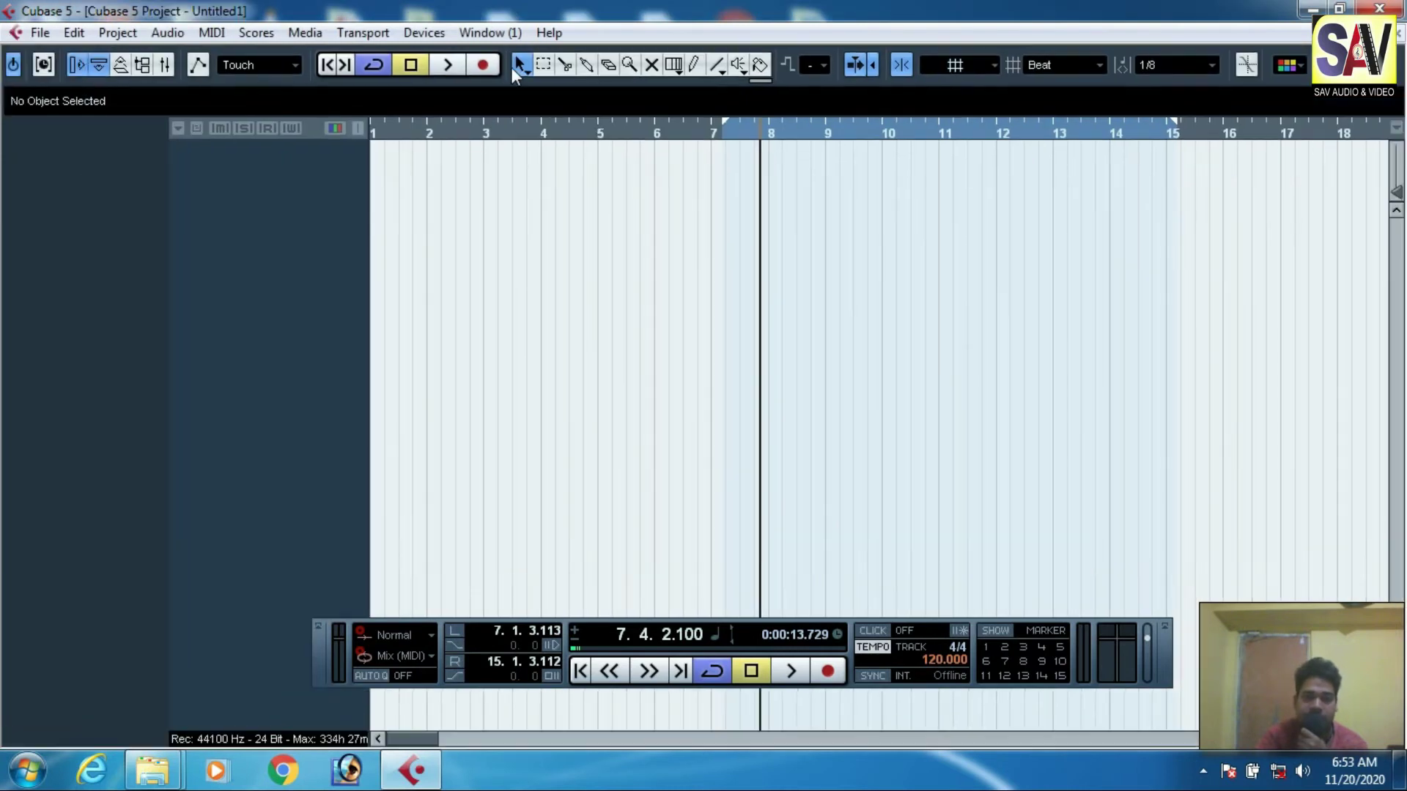
click(1396, 33)
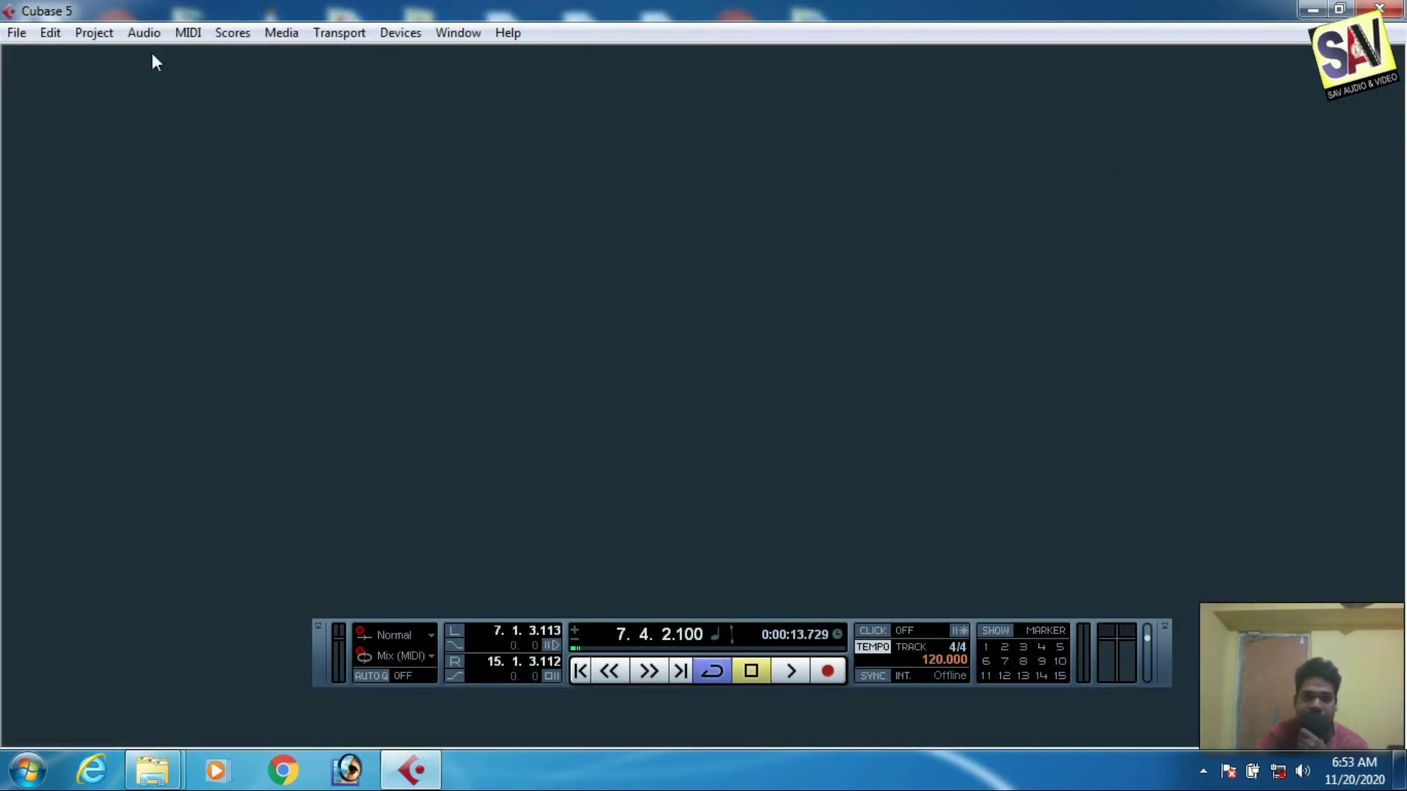
Start a new project and make a new folder on Local Disk (D:) for it.
click(16, 33)
click(74, 57)
click(721, 471)
click(579, 416)
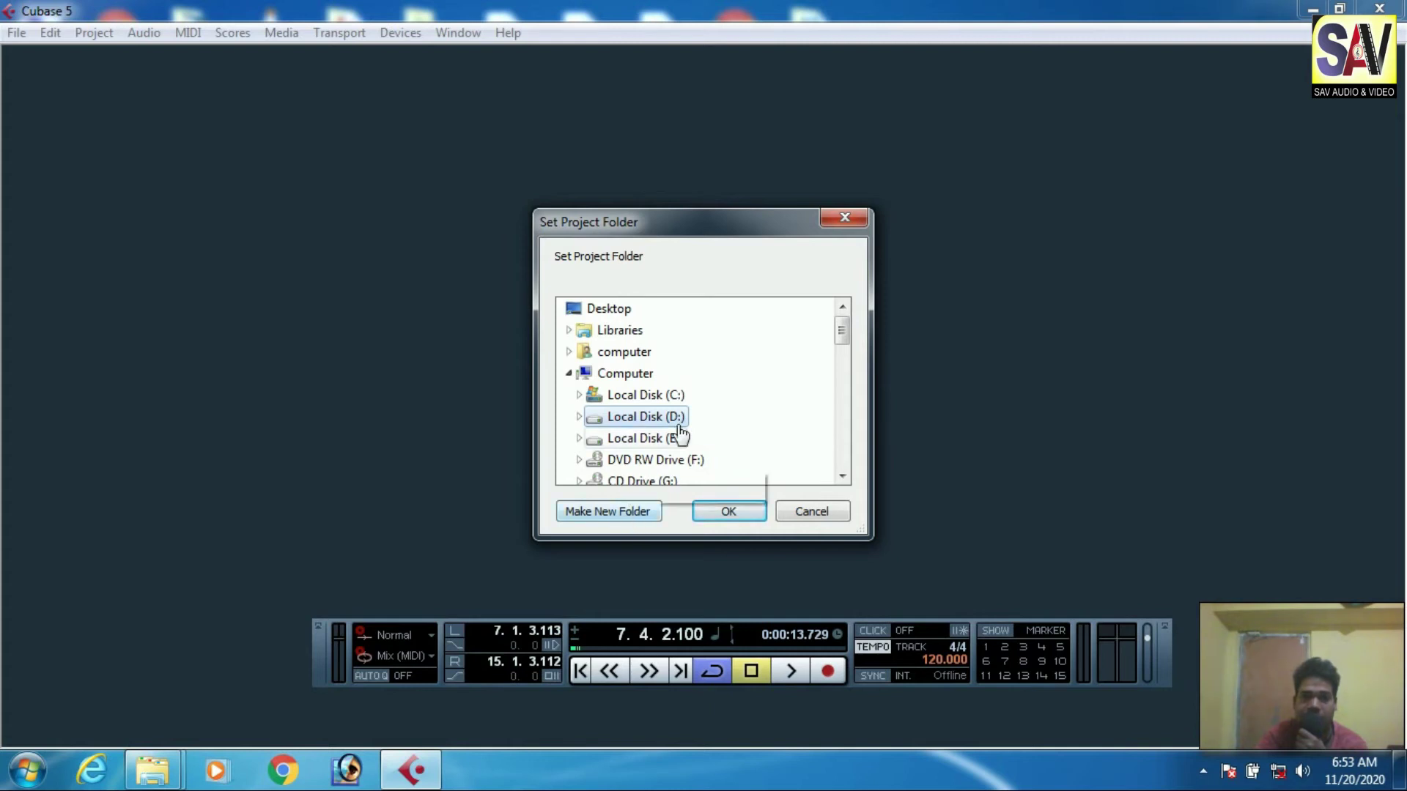
click(616, 512)
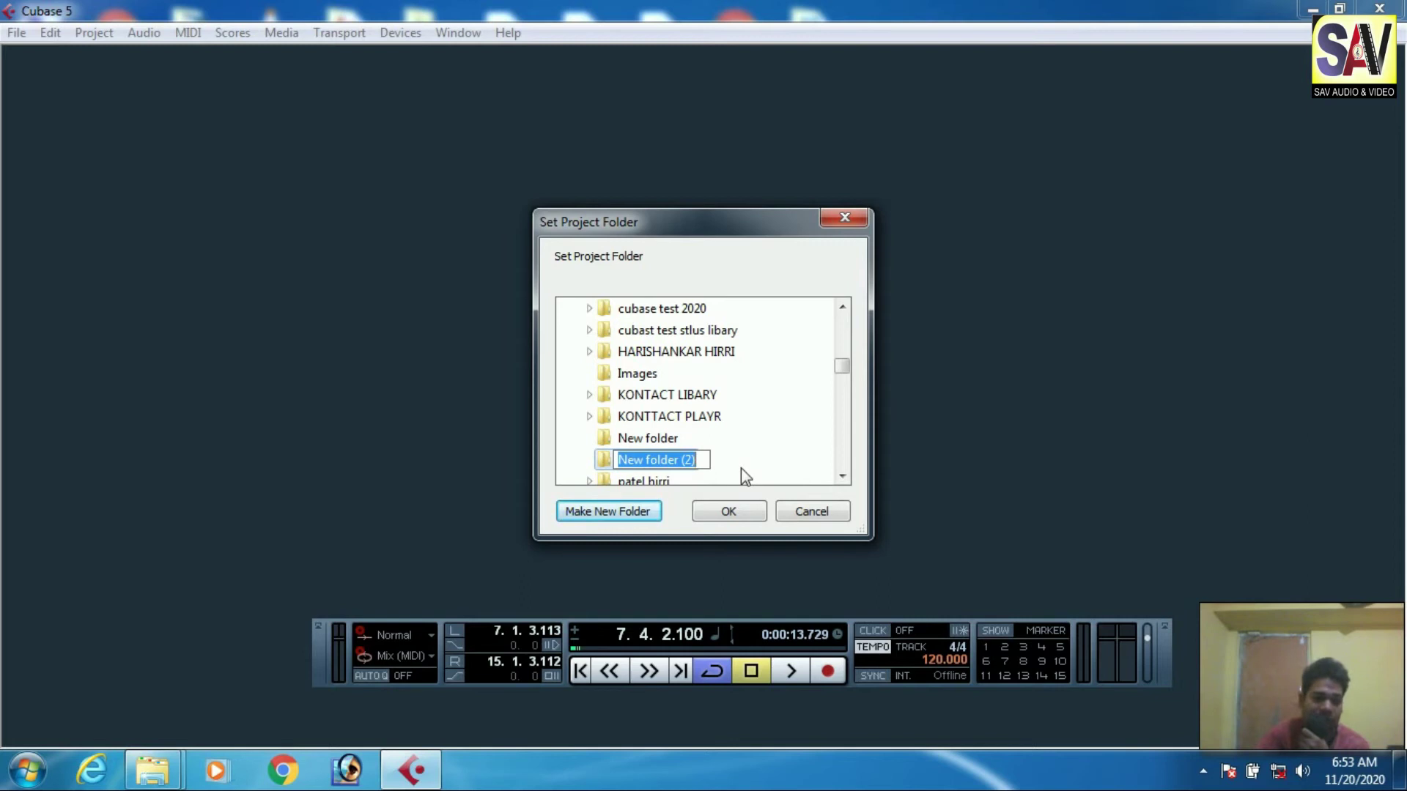
Name the new folder with the person's name followed by "TEST 20-11-2020", set it as the project folder, and maximize the project window.
text(SUK)
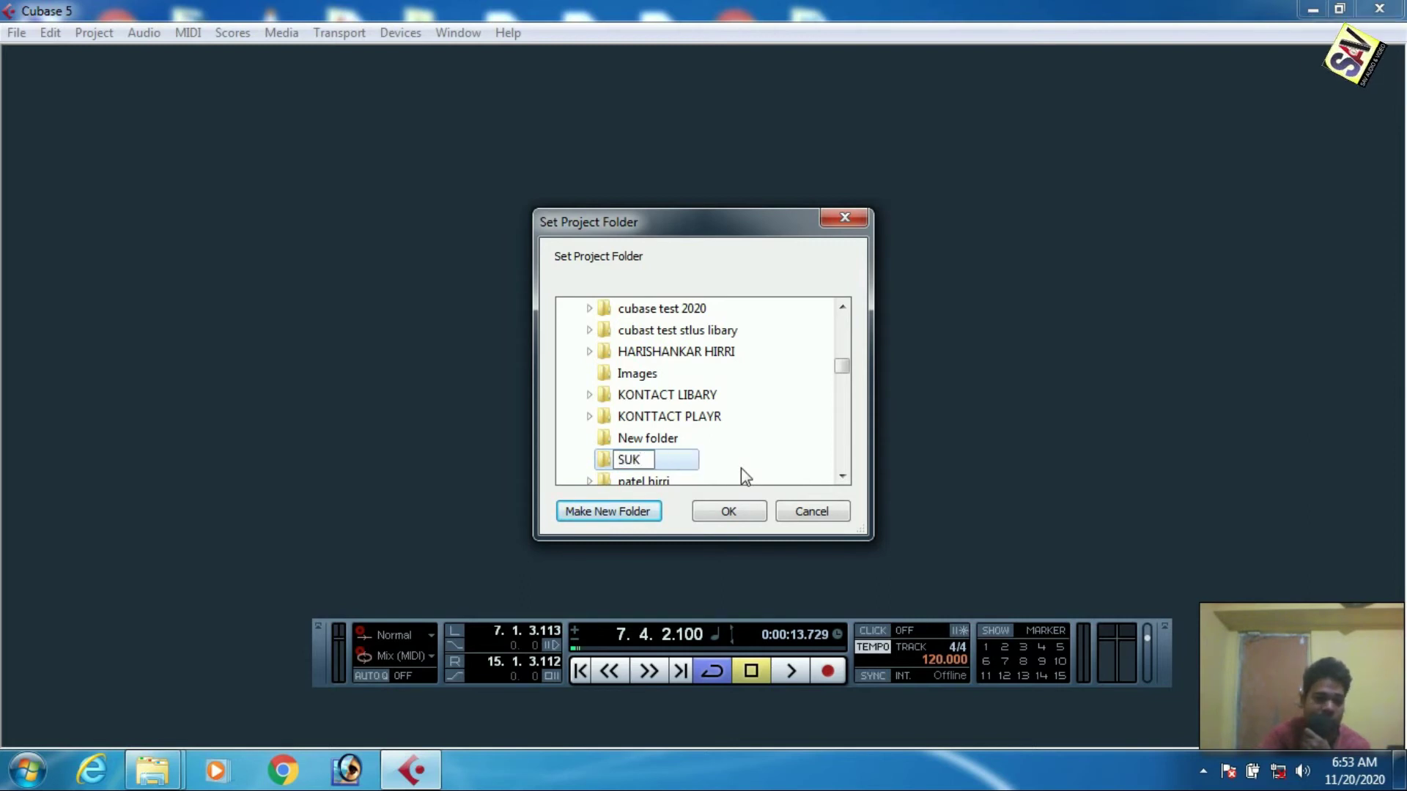
text(DEV T)
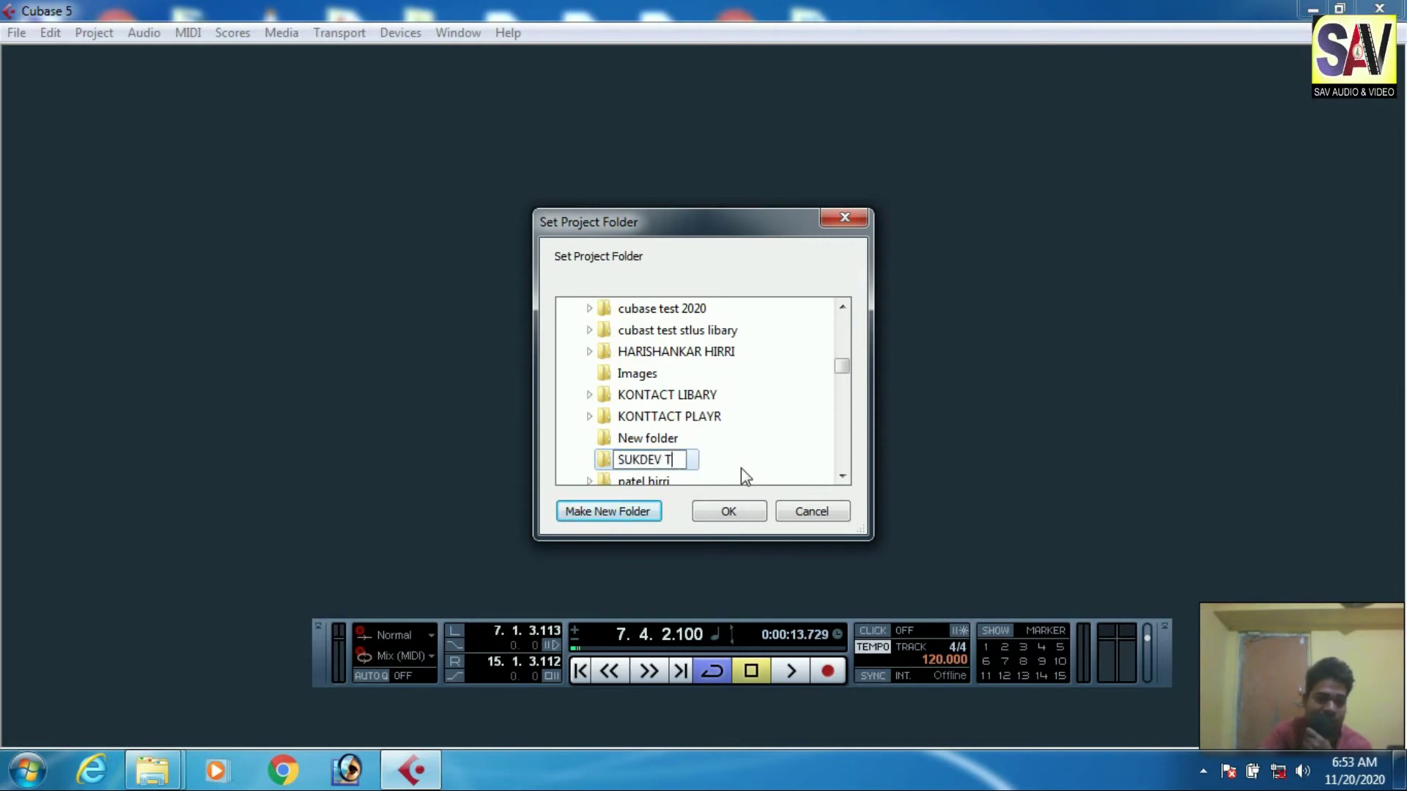
text(EST )
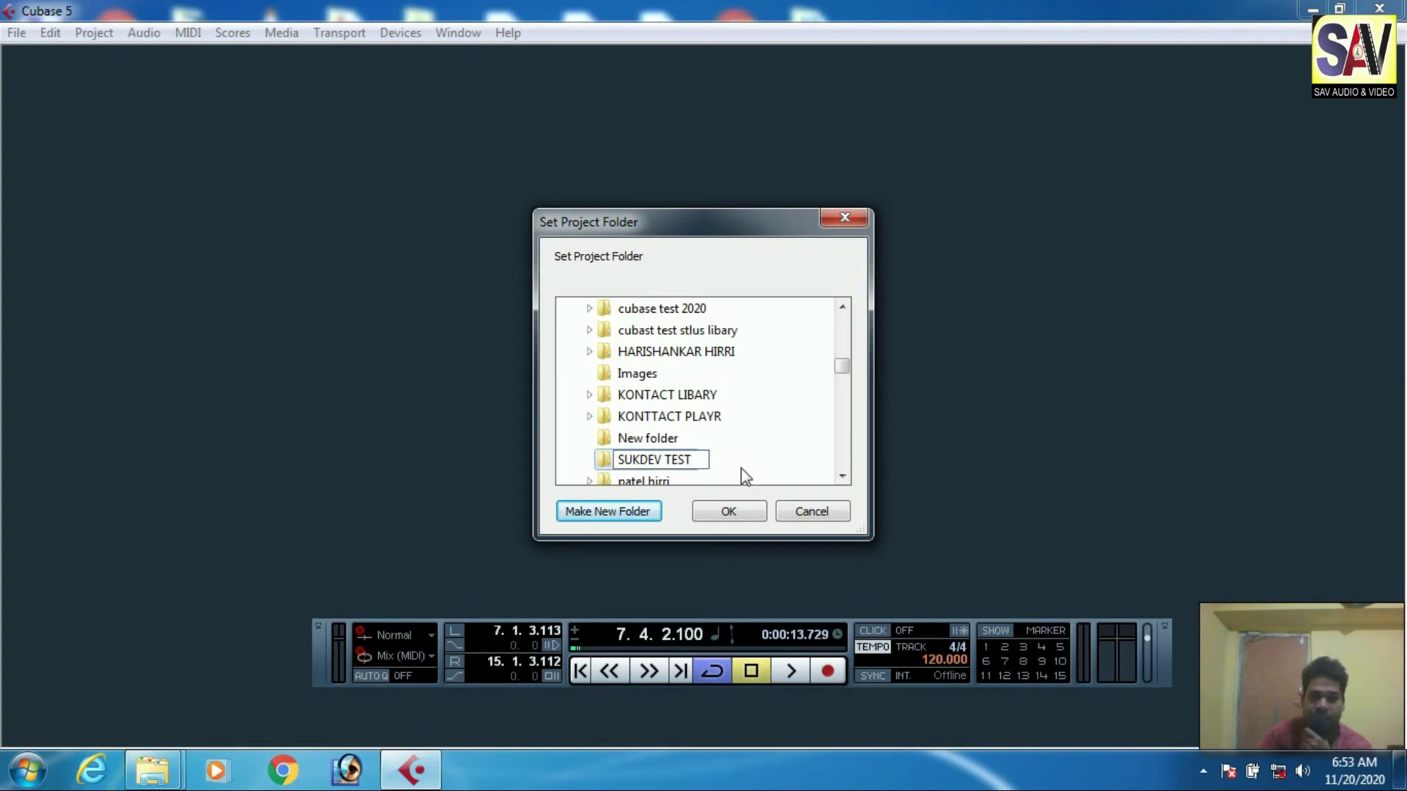
text(20)
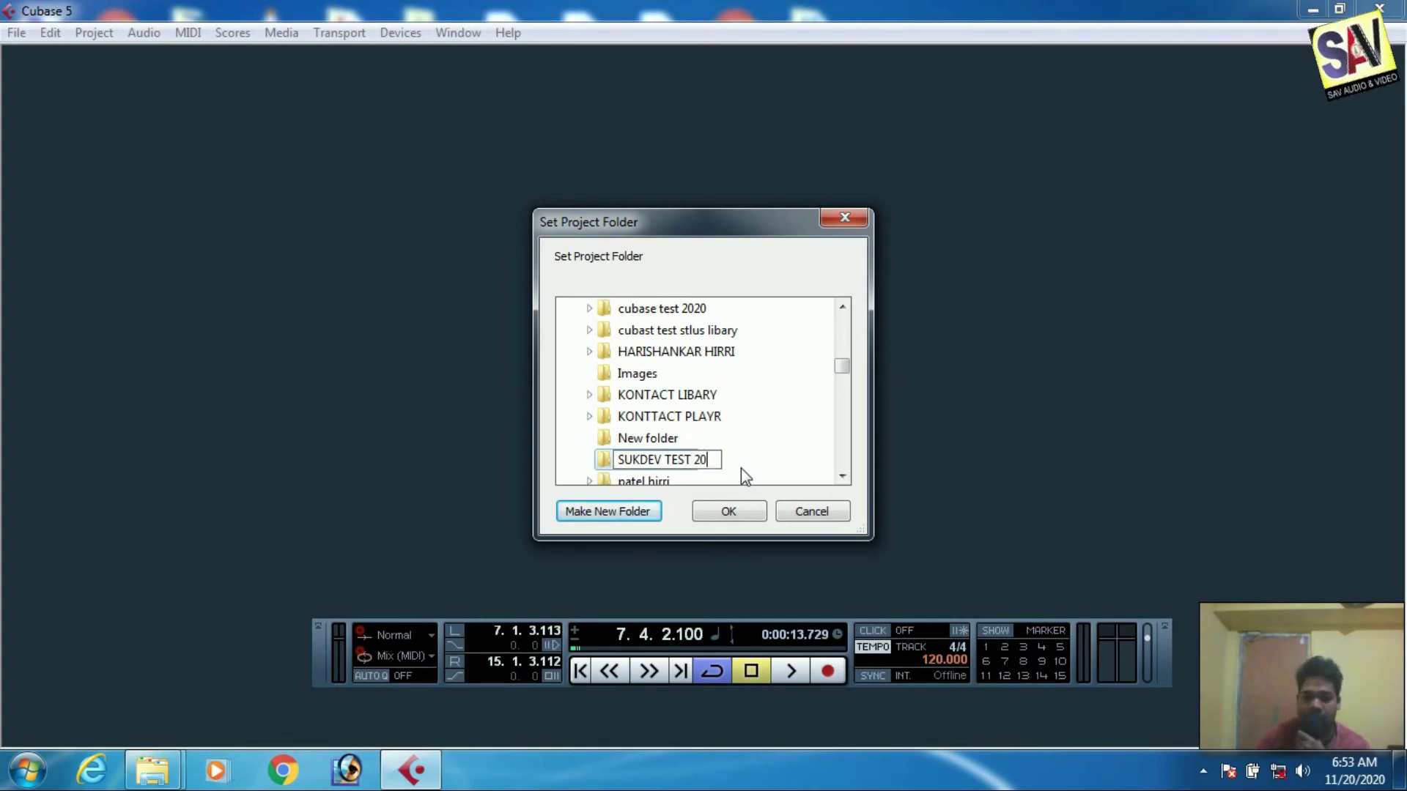
text(-11)
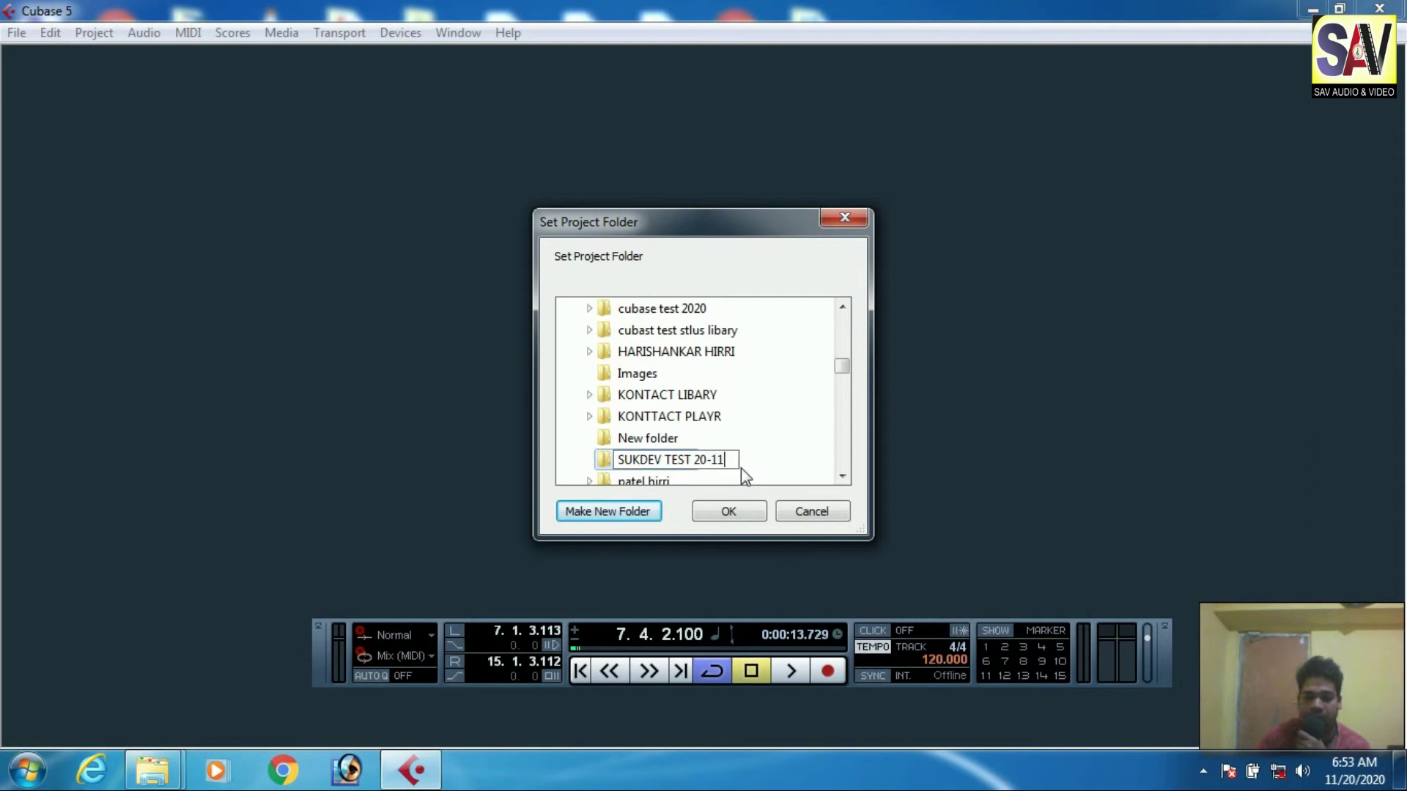
text(-2020)
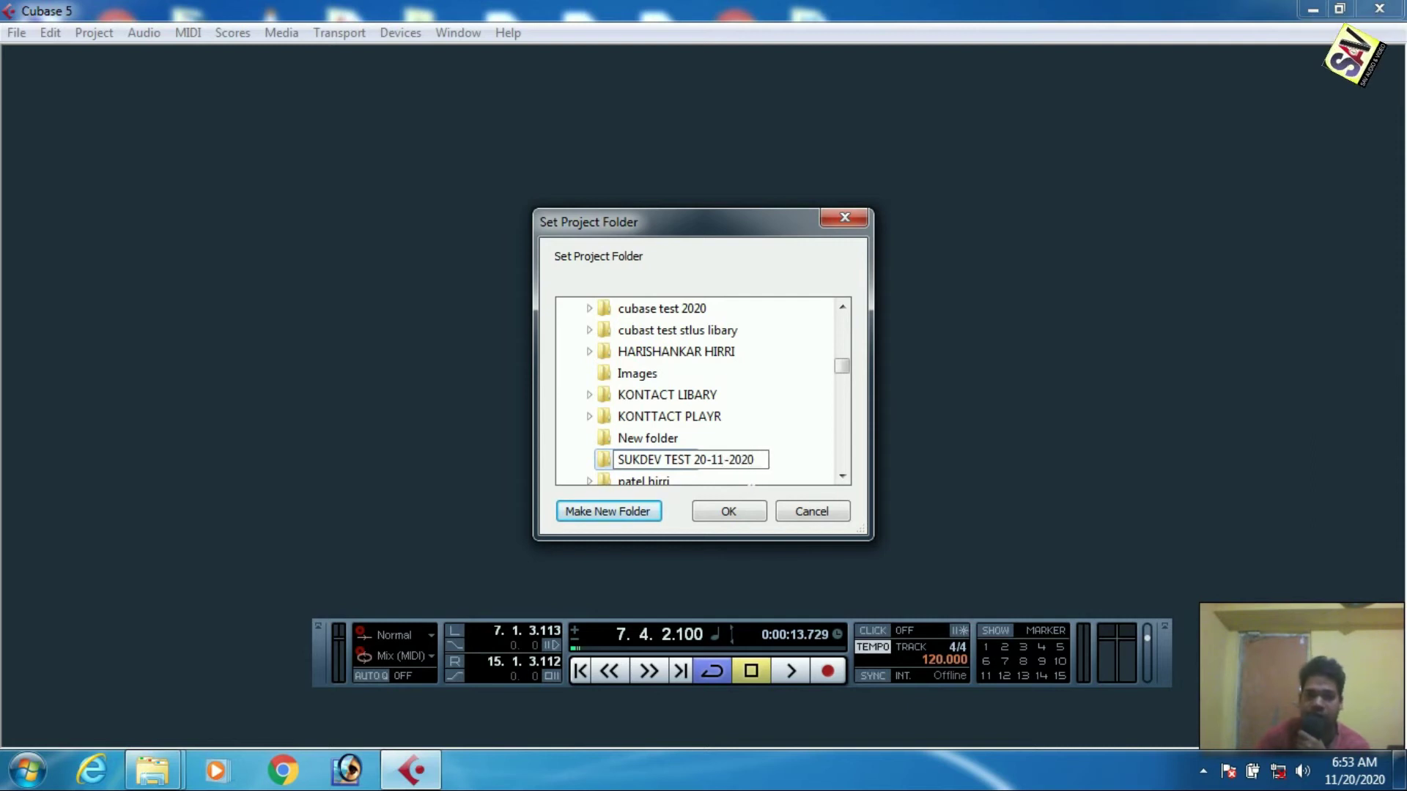
click(740, 515)
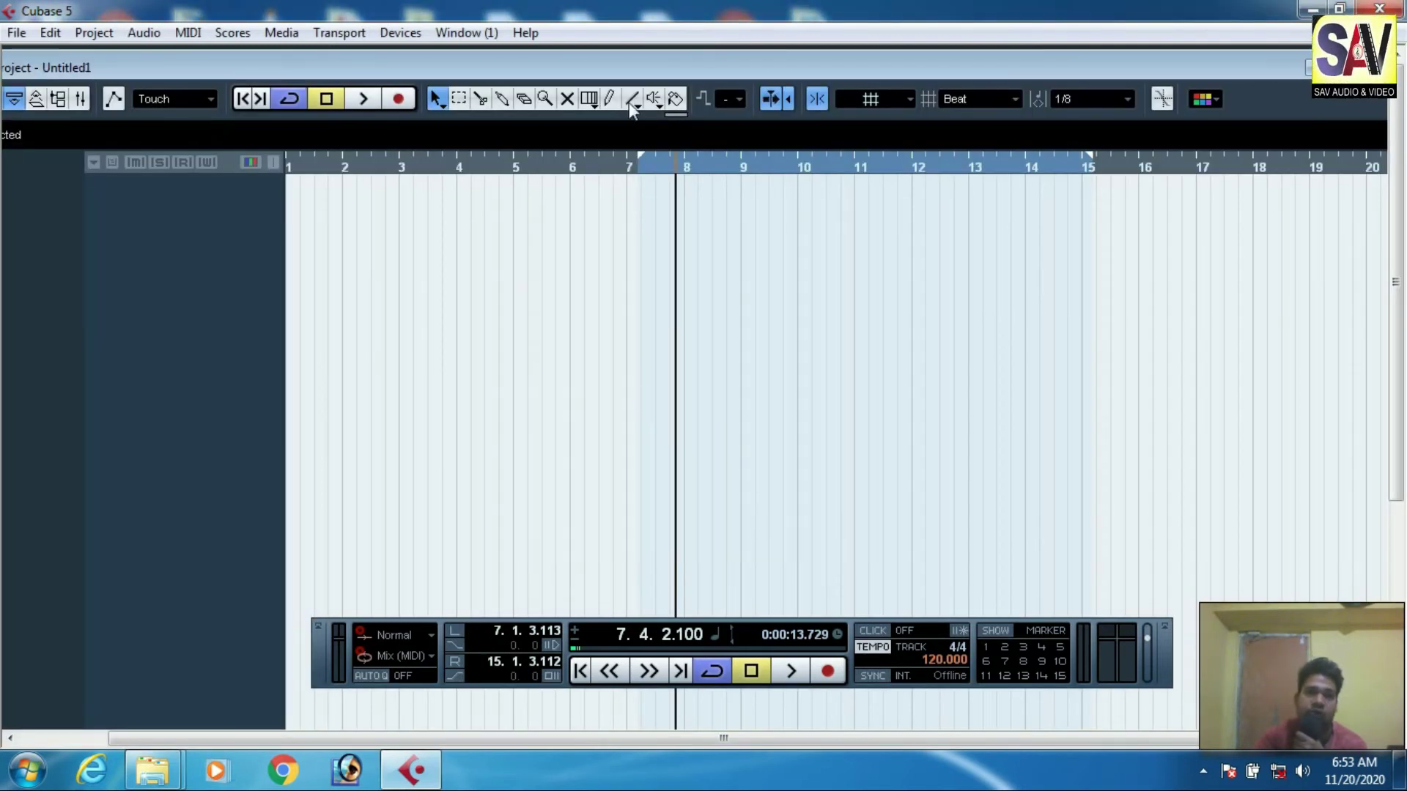
double_click(642, 71)
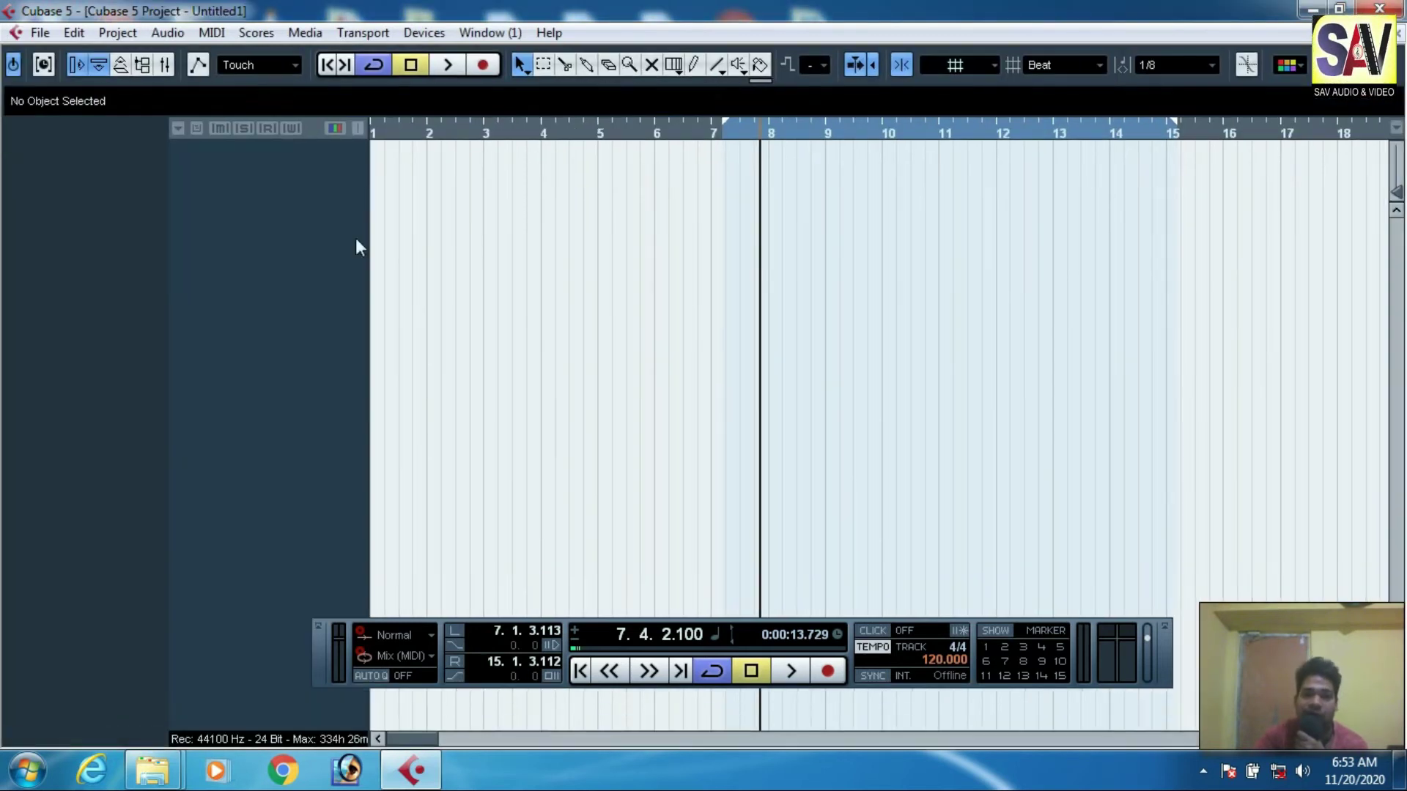
Add 12 audio tracks with the Mono configuration to the project.
right_click(277, 297)
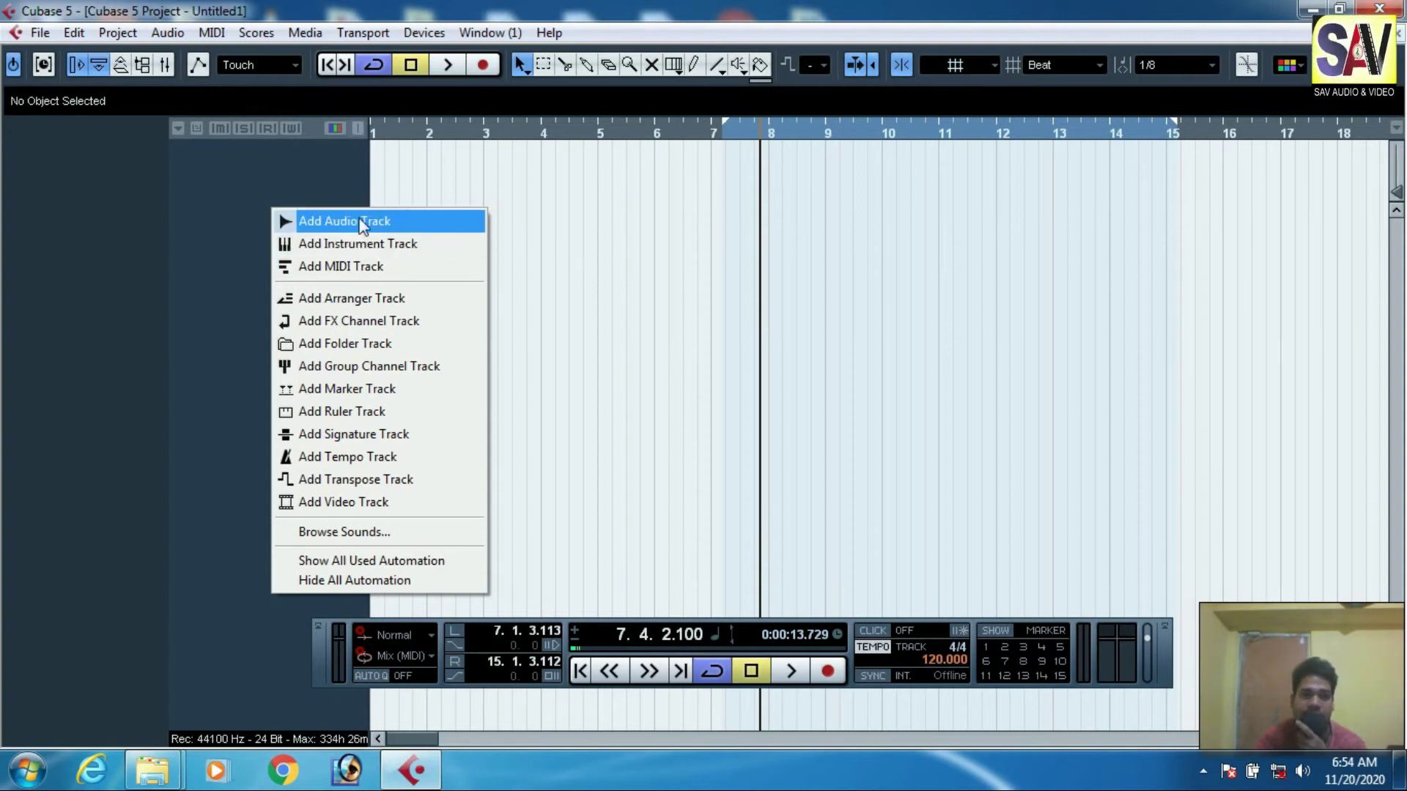
click(381, 220)
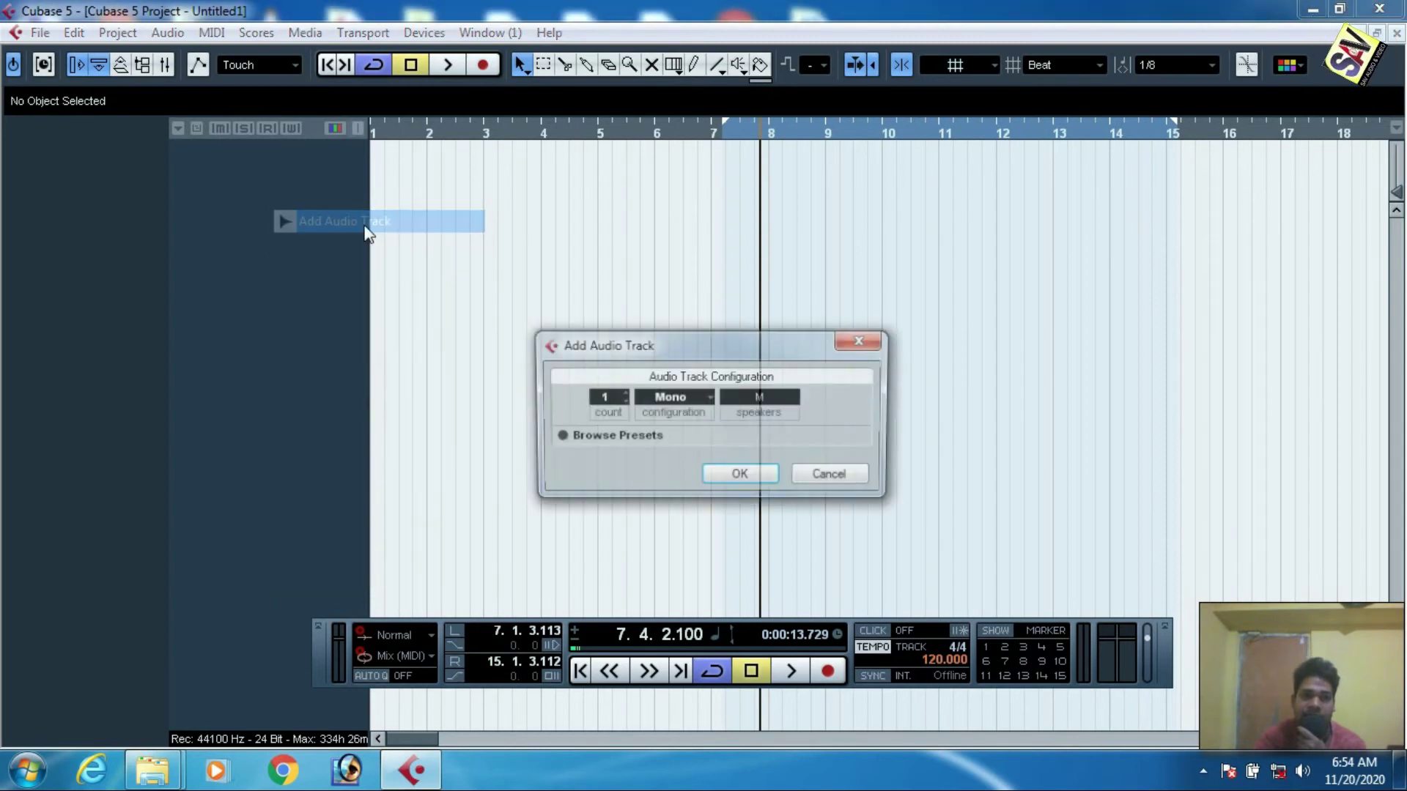
click(686, 398)
click(701, 416)
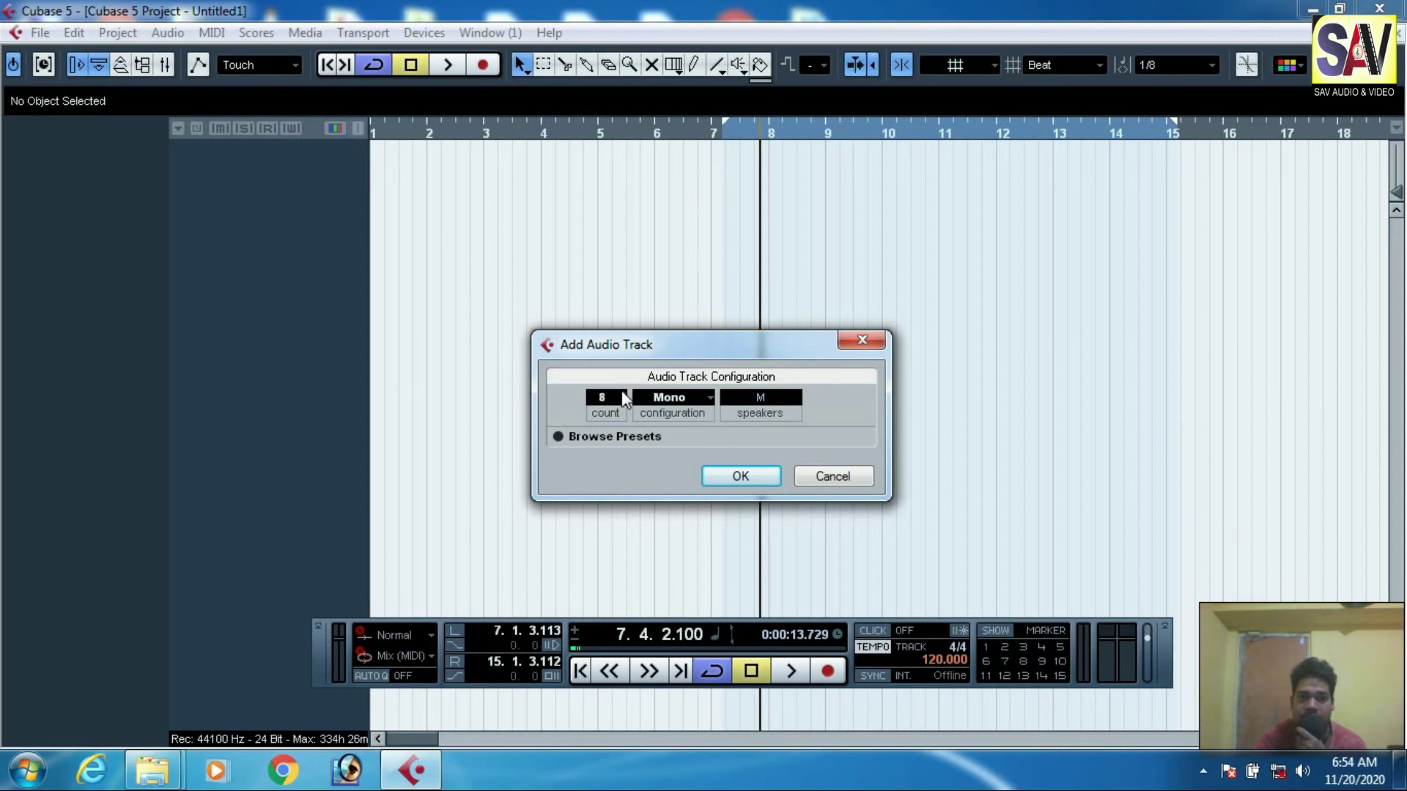
scroll(623, 399, up, 4)
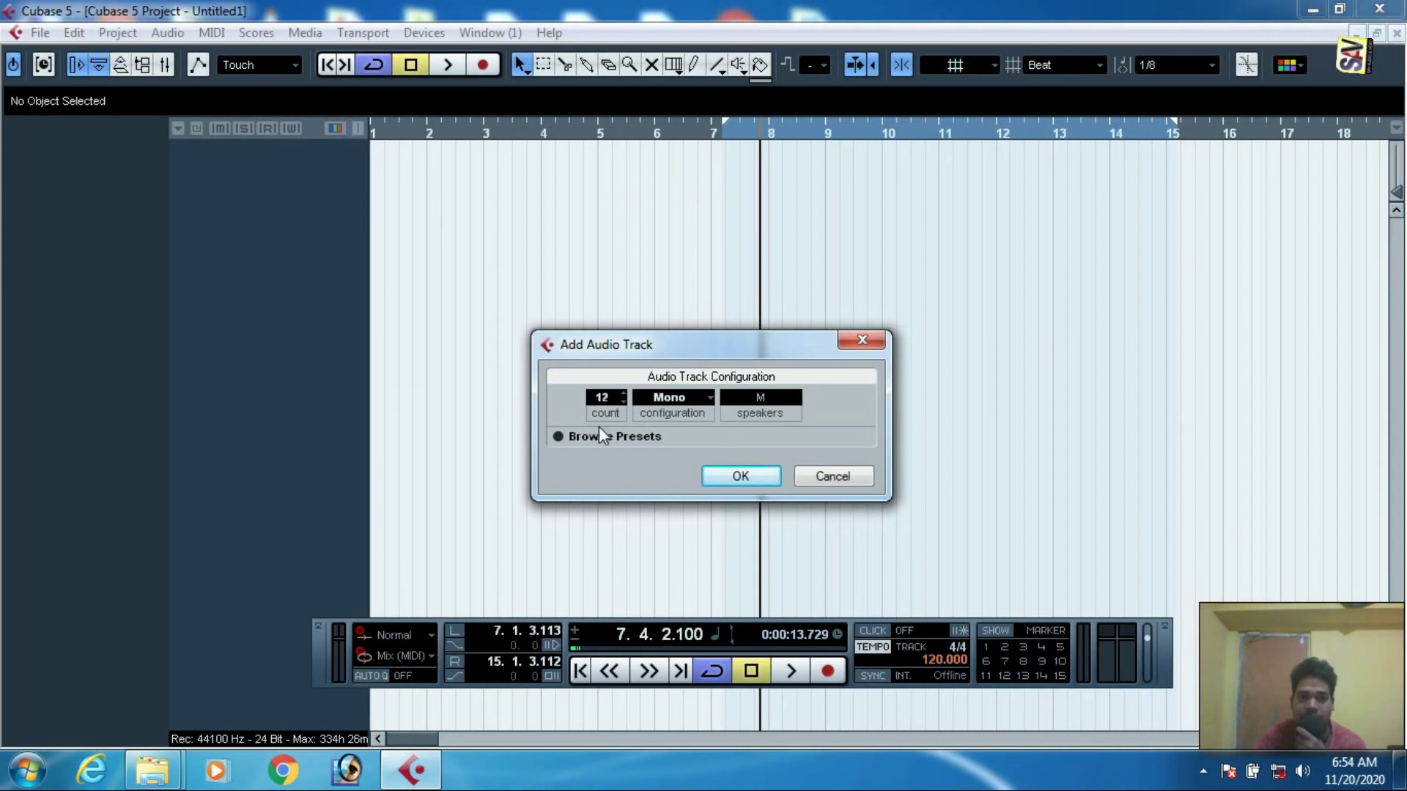
click(741, 476)
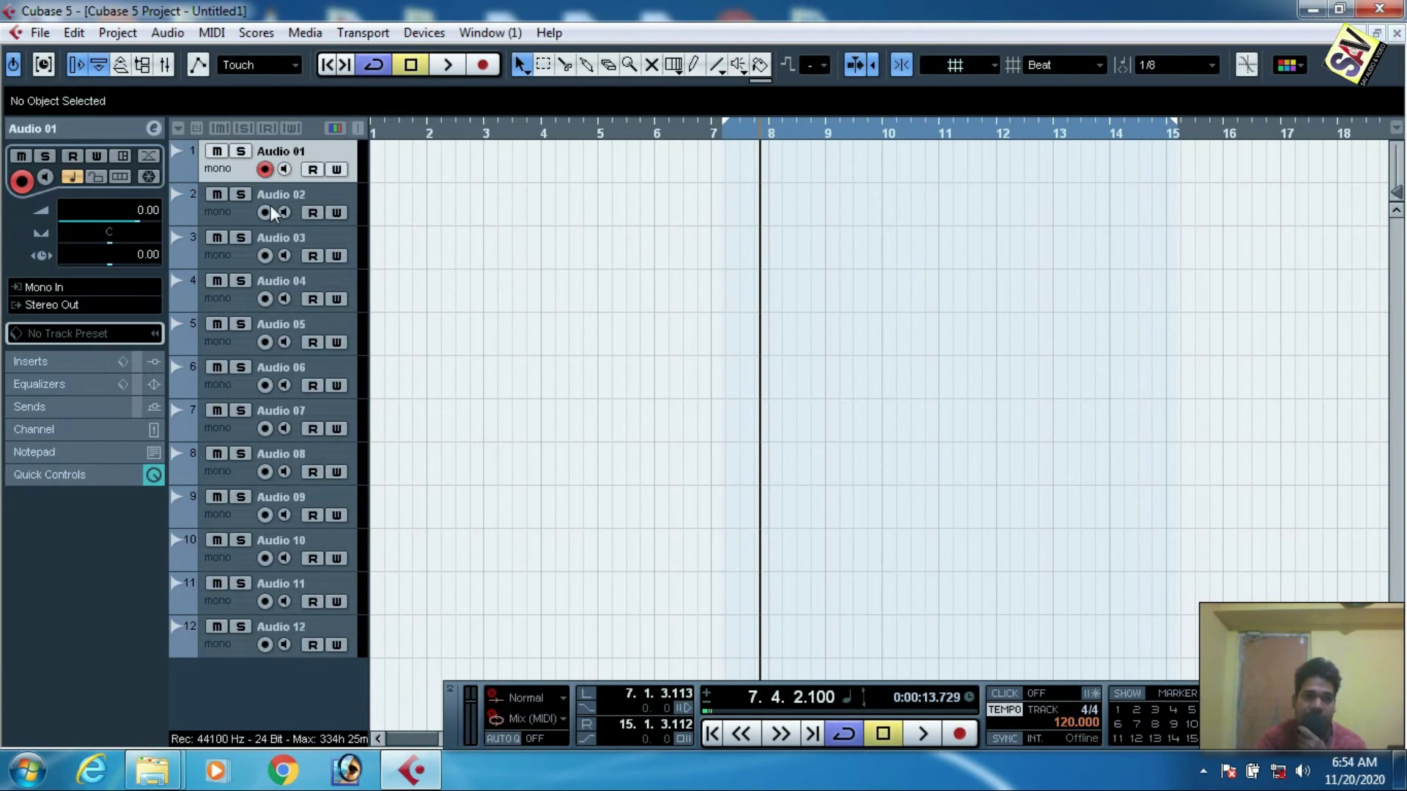
Increase the height of the Audio 01 track and select Mono In as its input.
drag(220, 185, 217, 264)
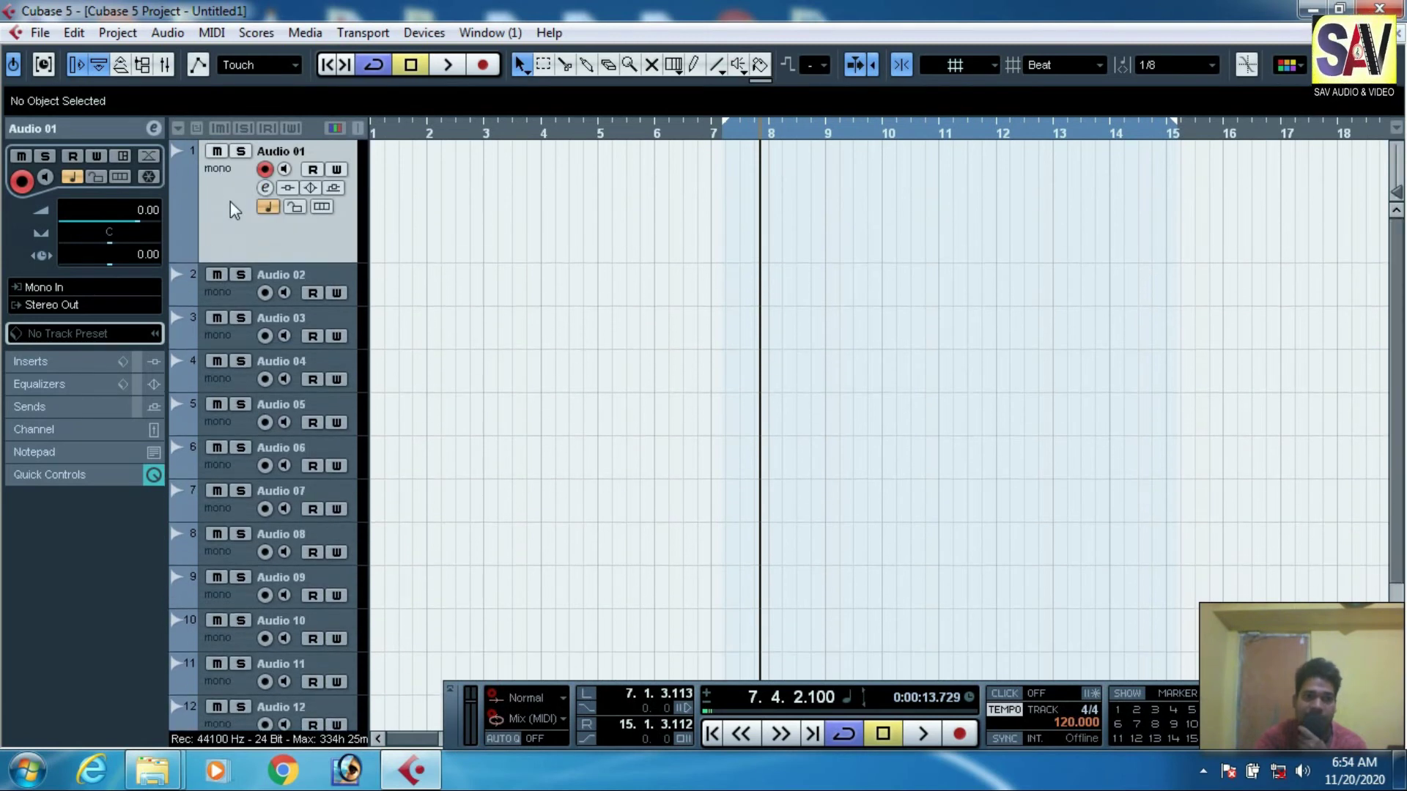
drag(486, 134, 433, 163)
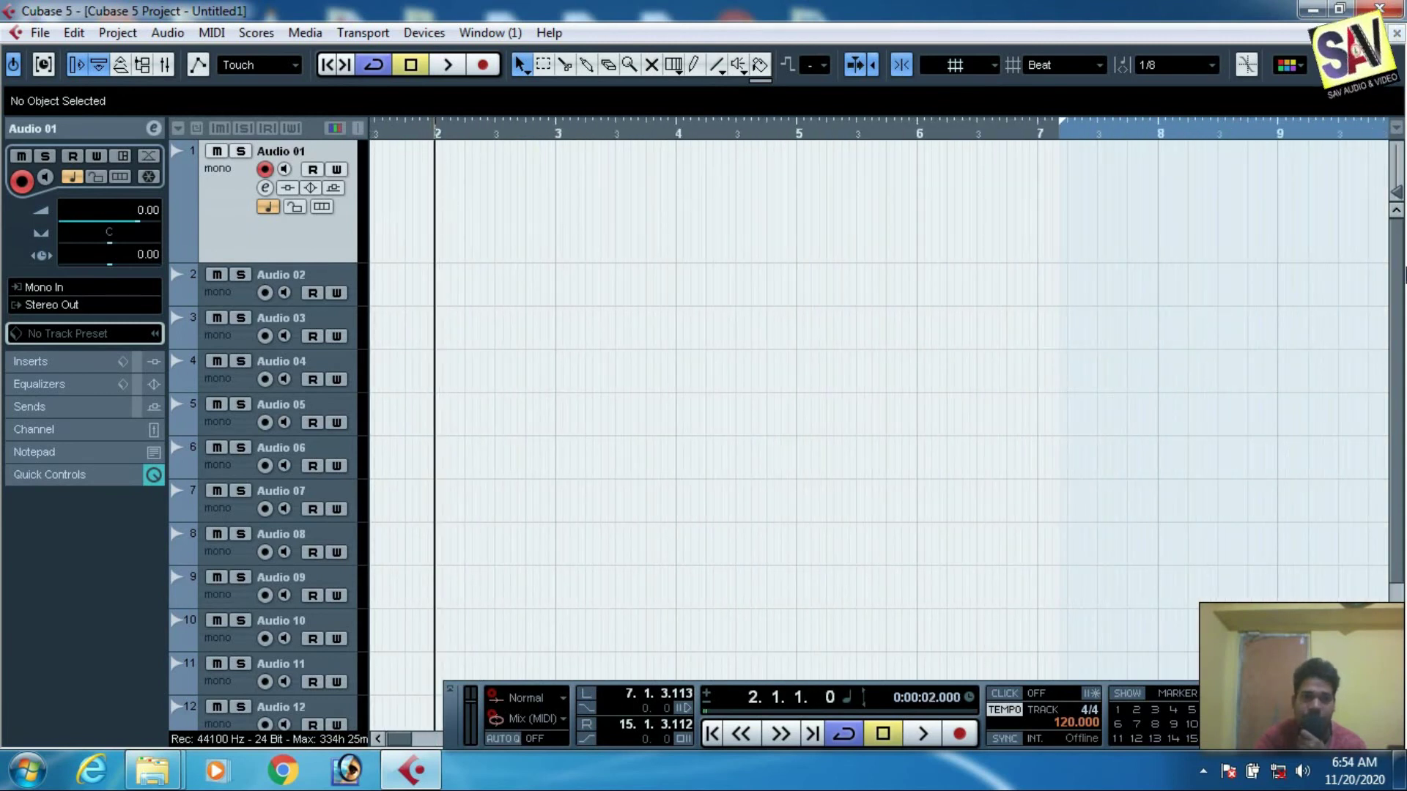
click(129, 293)
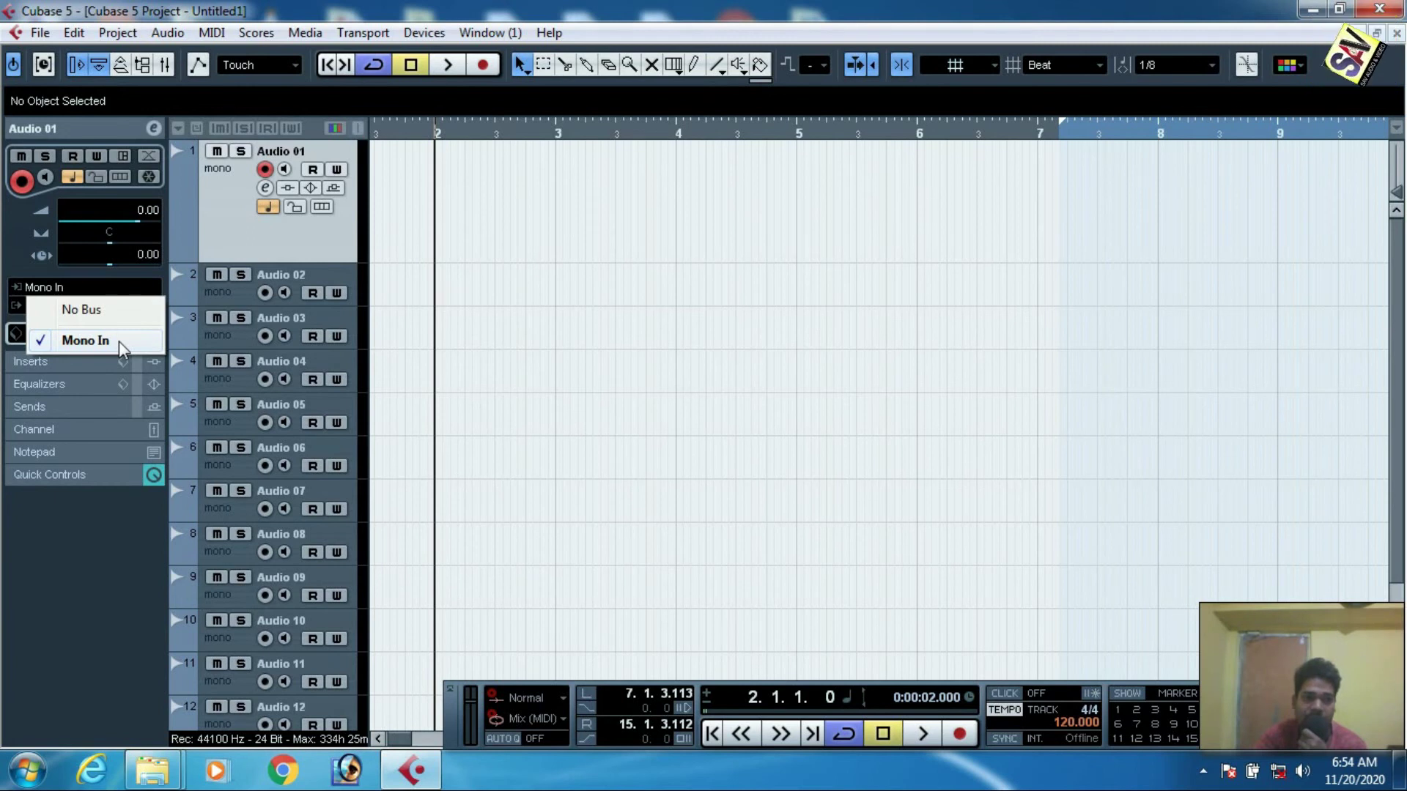
click(120, 346)
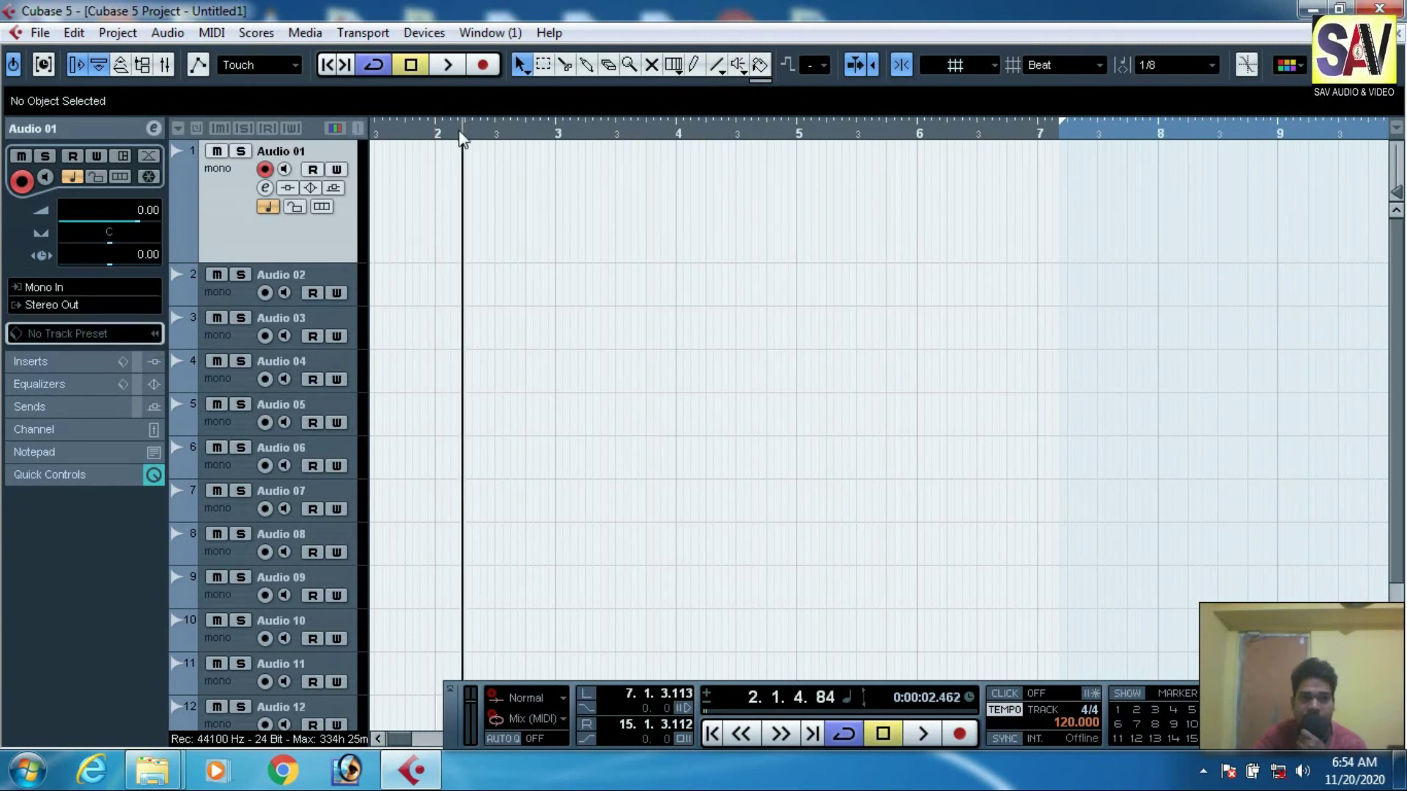
Record a short test take on the Audio 01 track from about bar 2 and delete the recorded clip.
drag(463, 128, 456, 134)
click(483, 67)
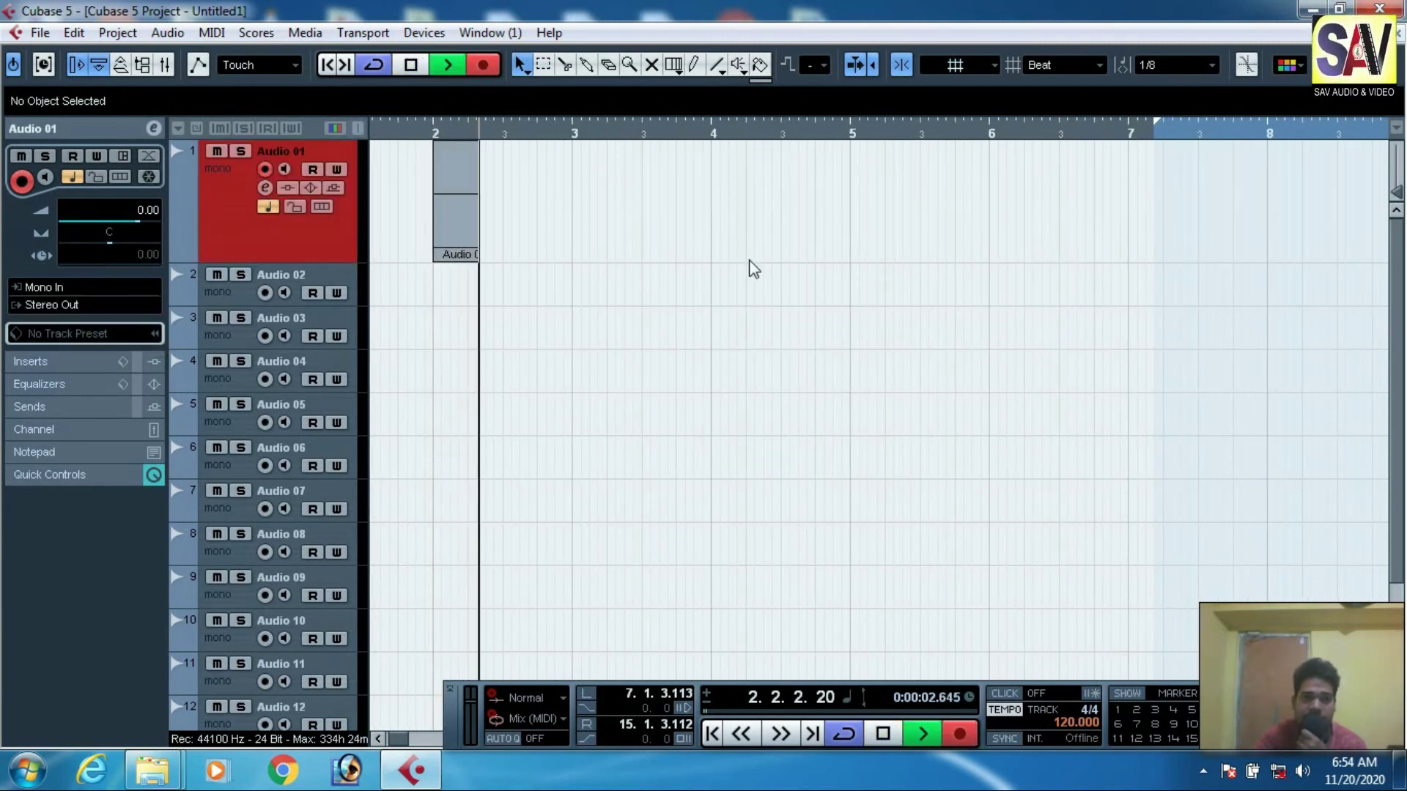
key(g)
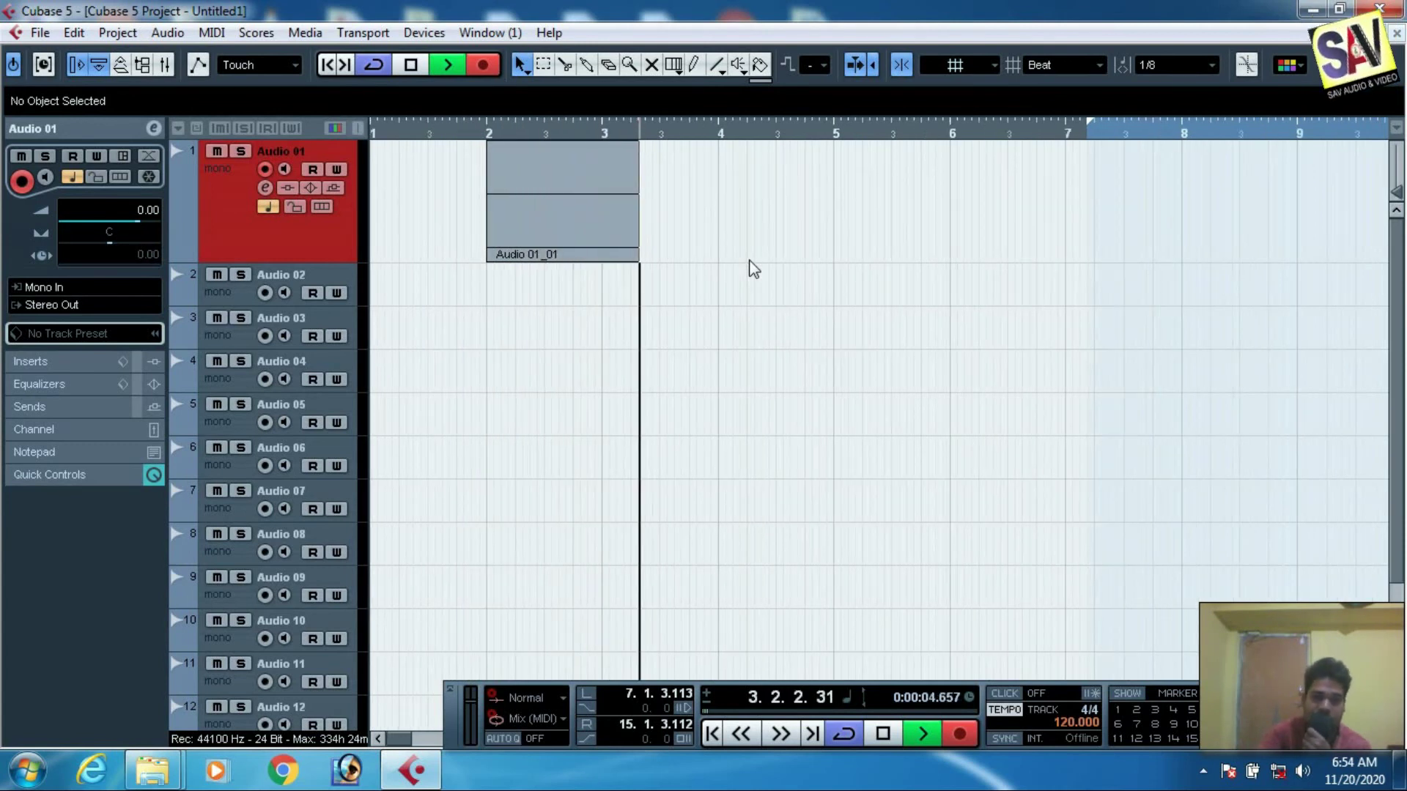
key(space)
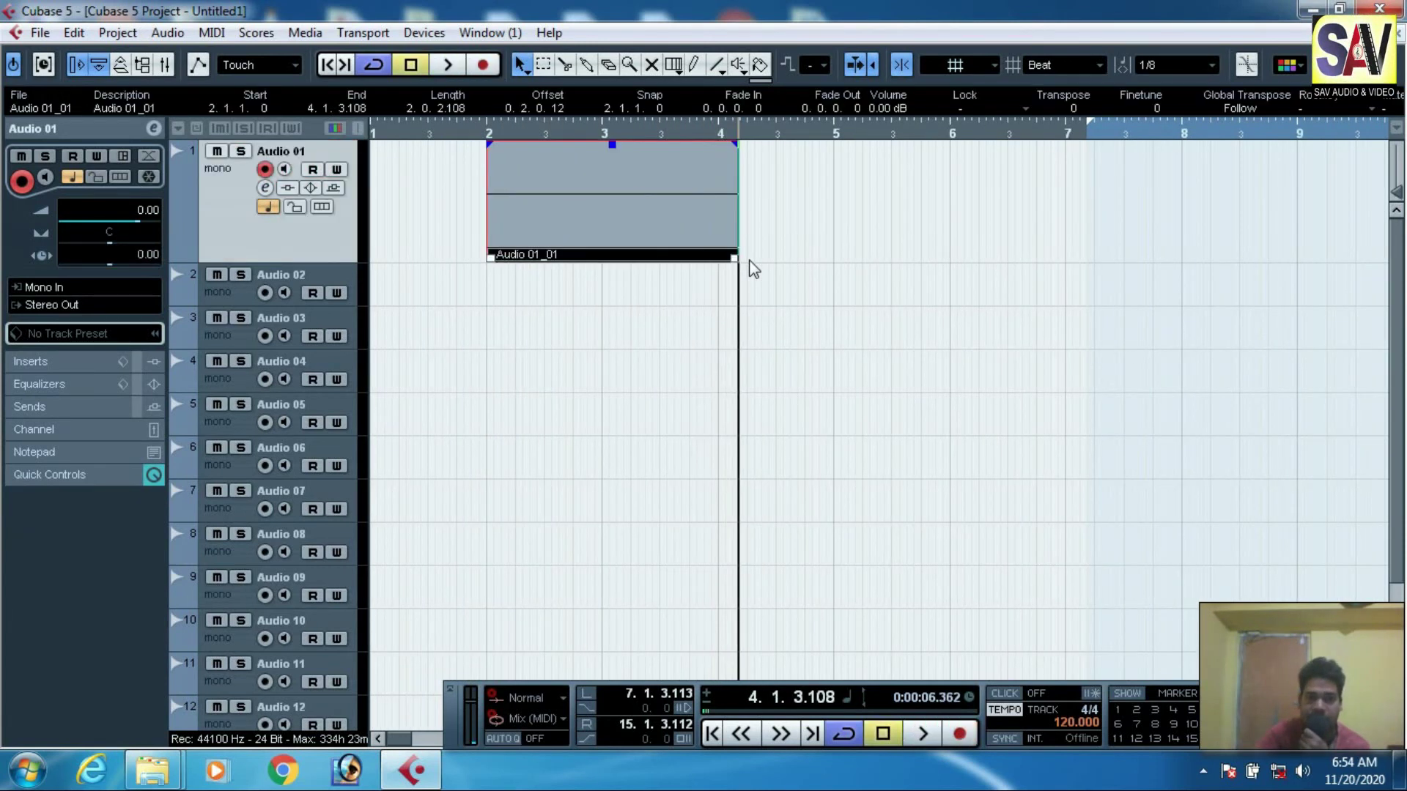
click(802, 256)
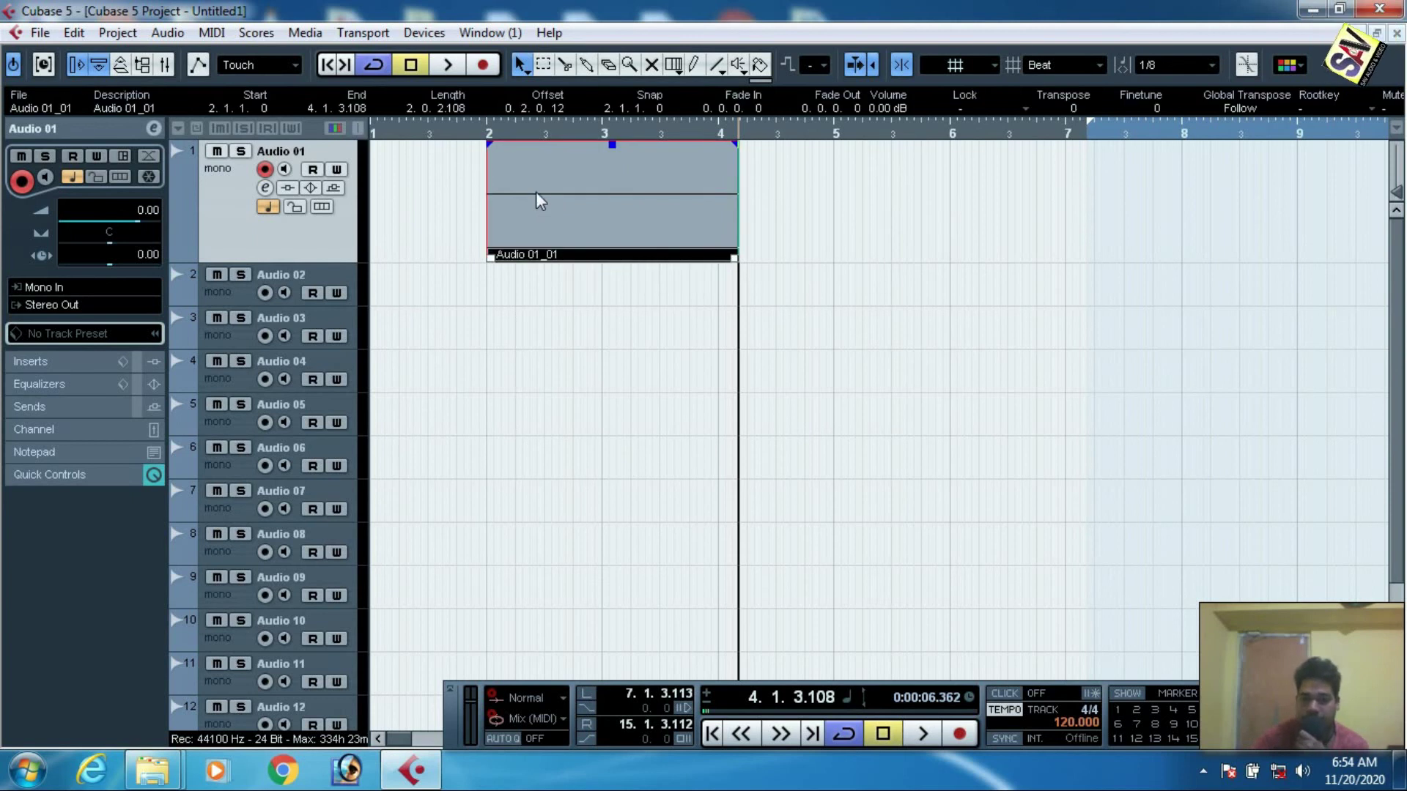
key(Delete)
Check the input and output ports of the ASIO DirectX Full Duplex Driver in Device Setup, and close the dialog.
click(425, 33)
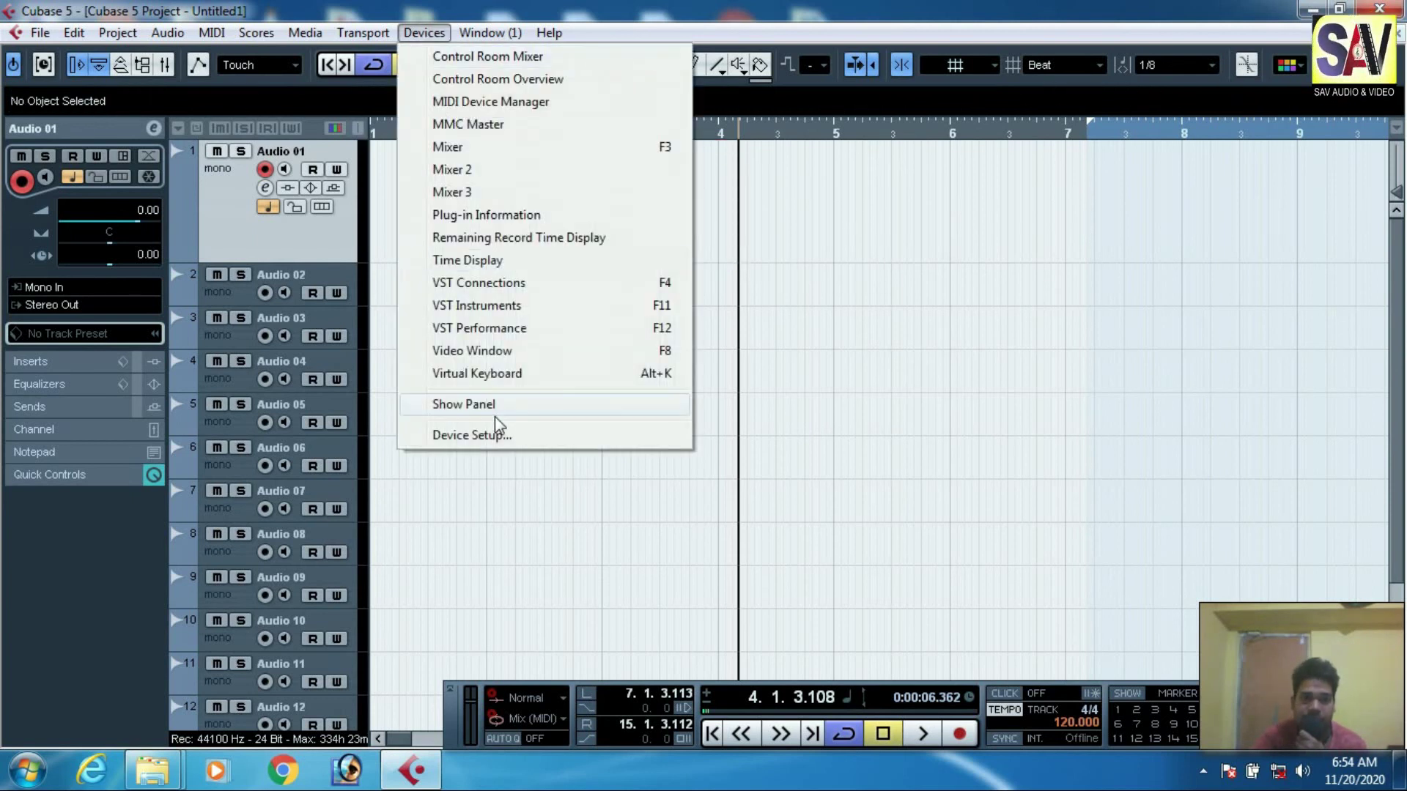
click(469, 435)
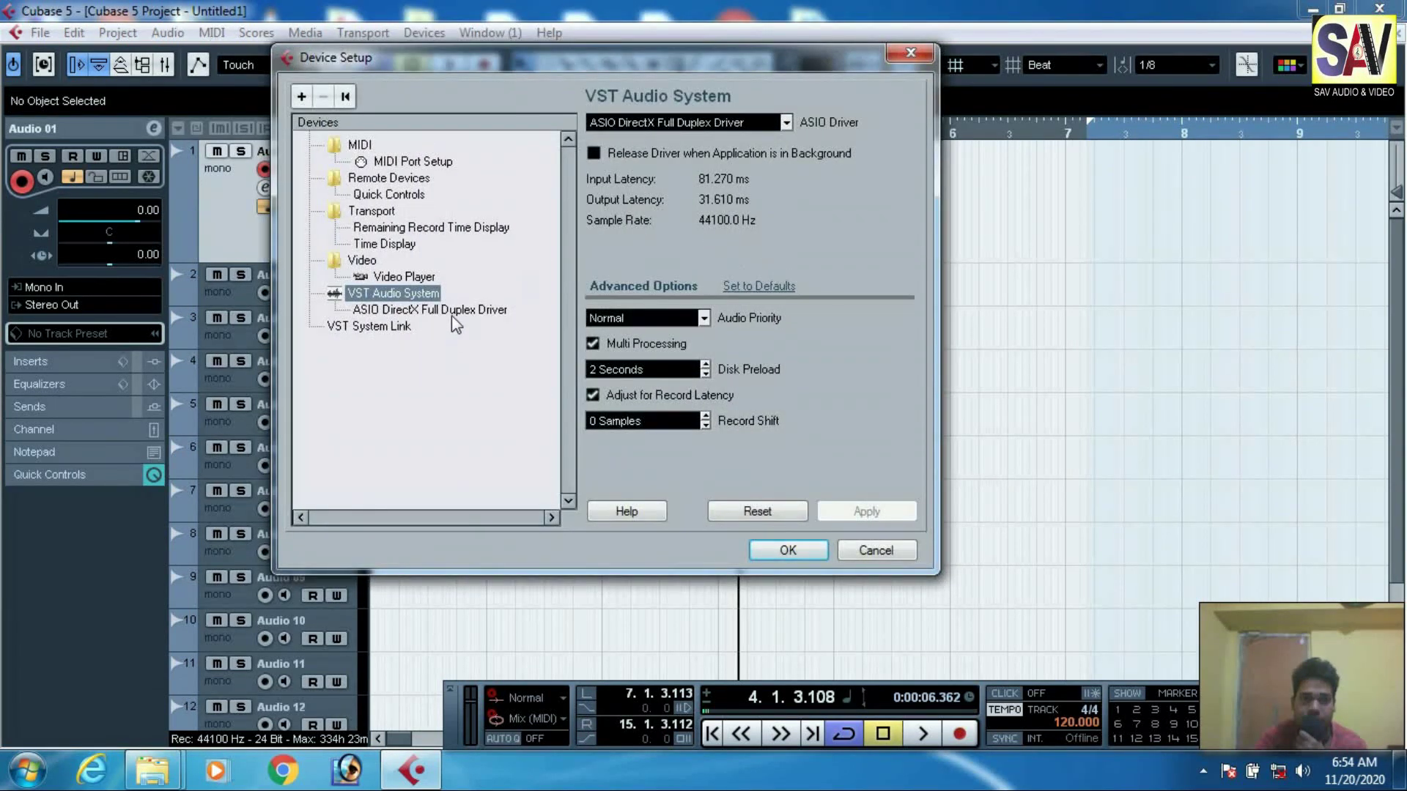
click(455, 311)
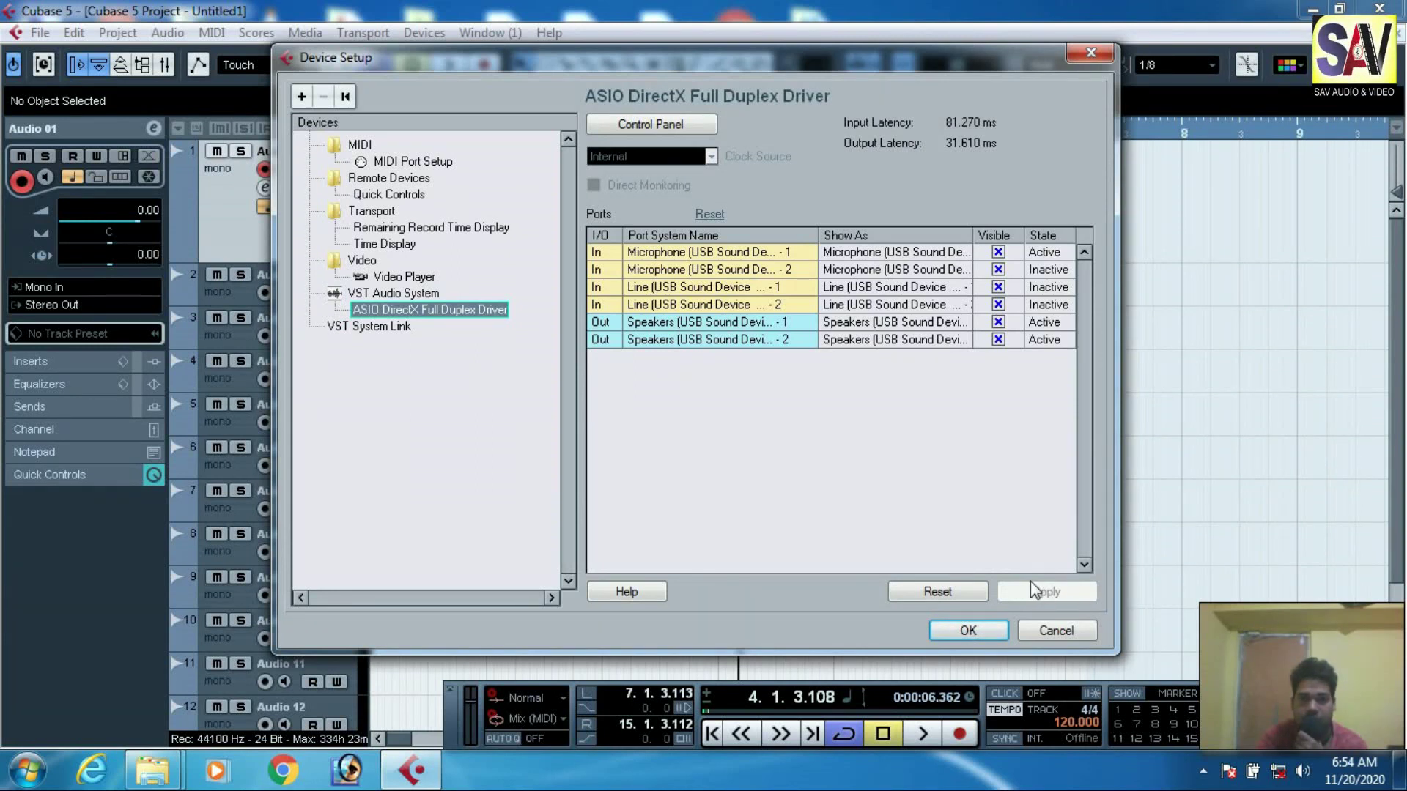
click(975, 632)
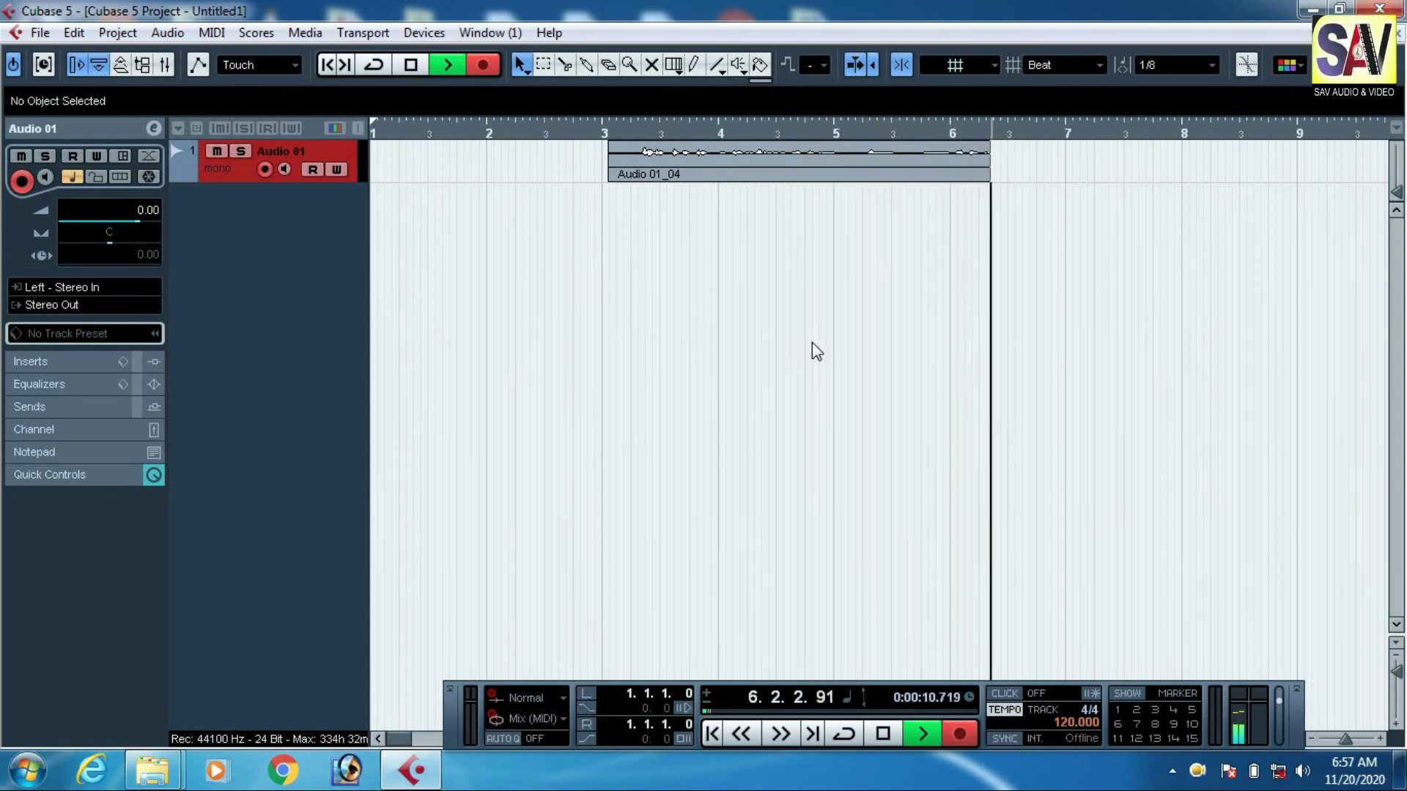
key(g)
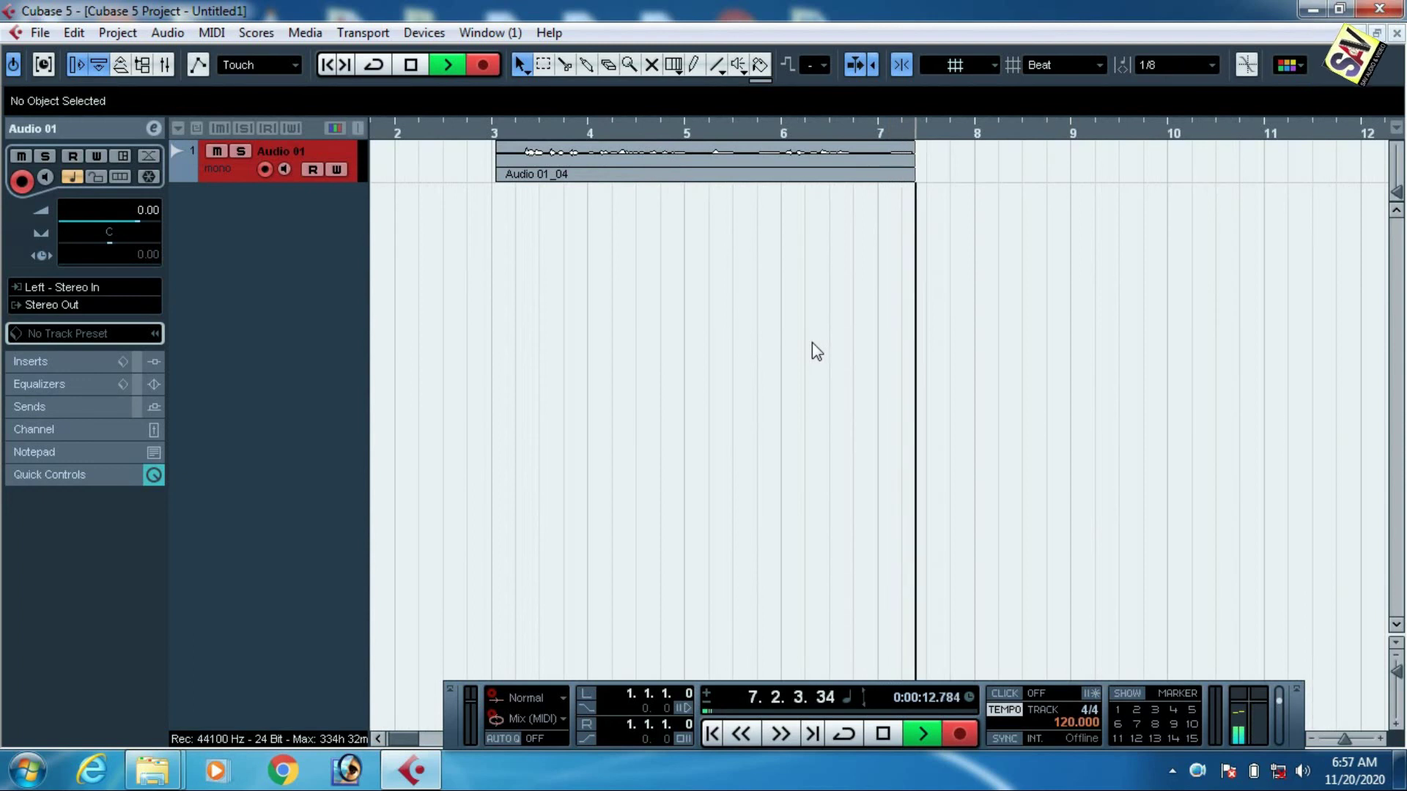
key(g)
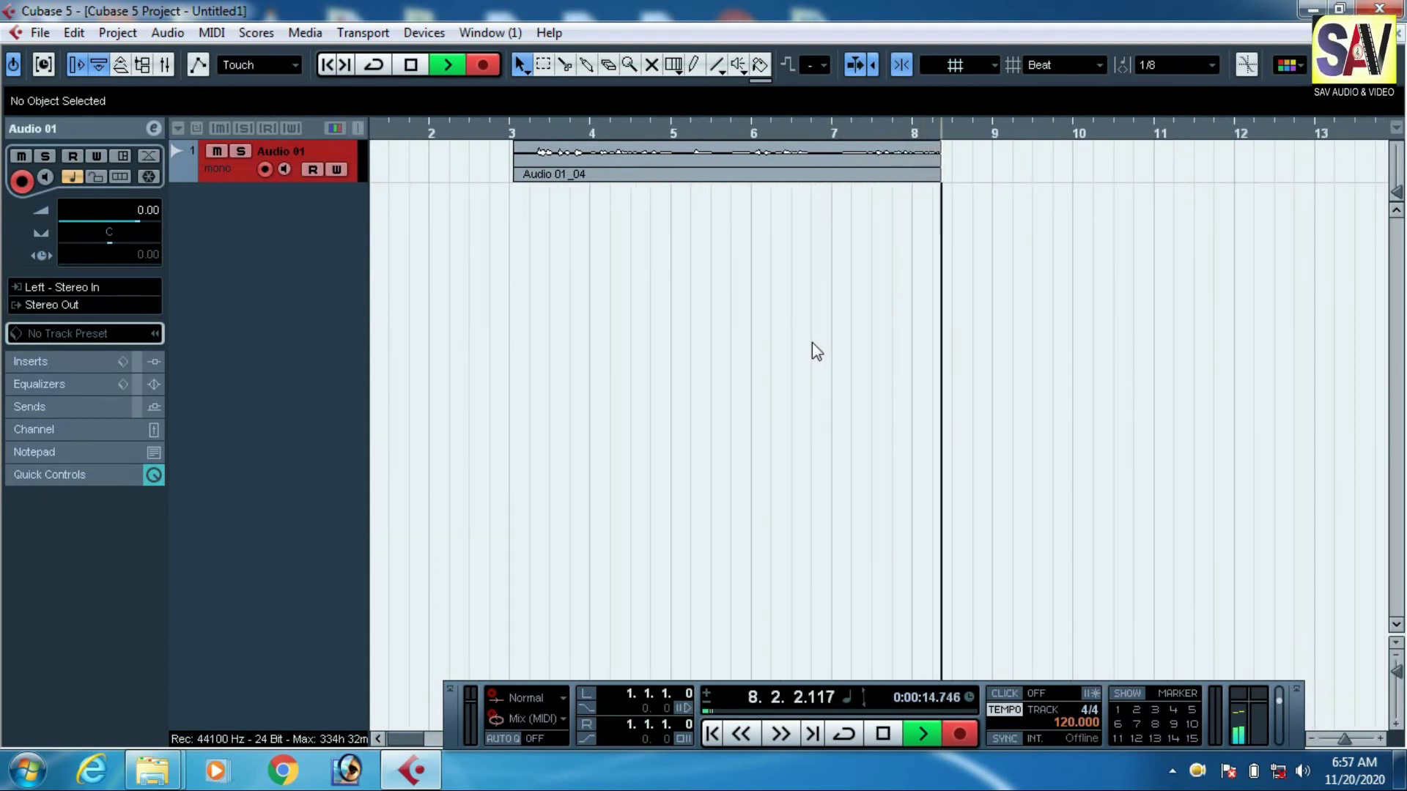